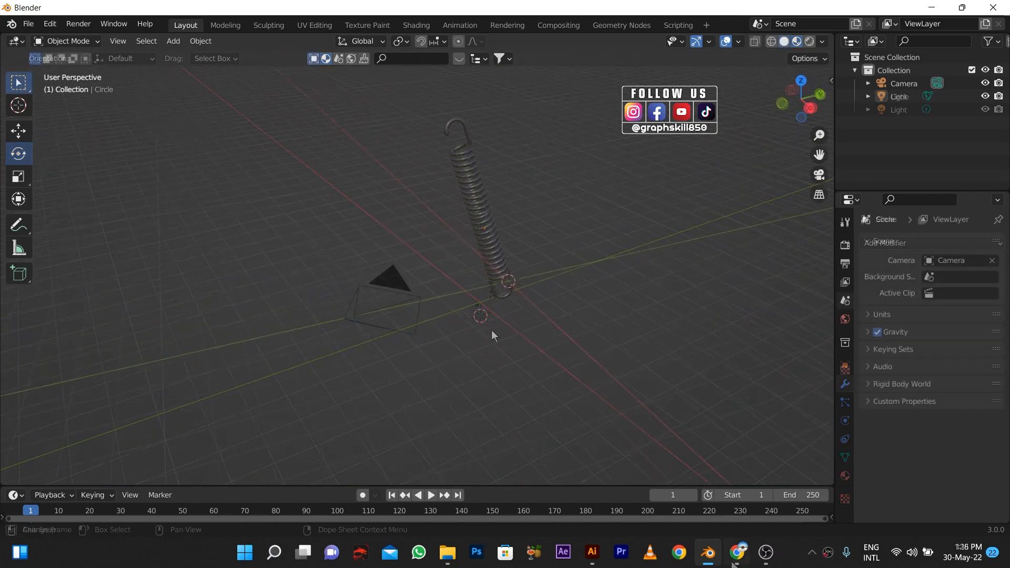
Add a circle mesh, move it about 4.4 m along the Y axis and rotate it 90° about Y
{"action": "key", "text": "shift+a"}
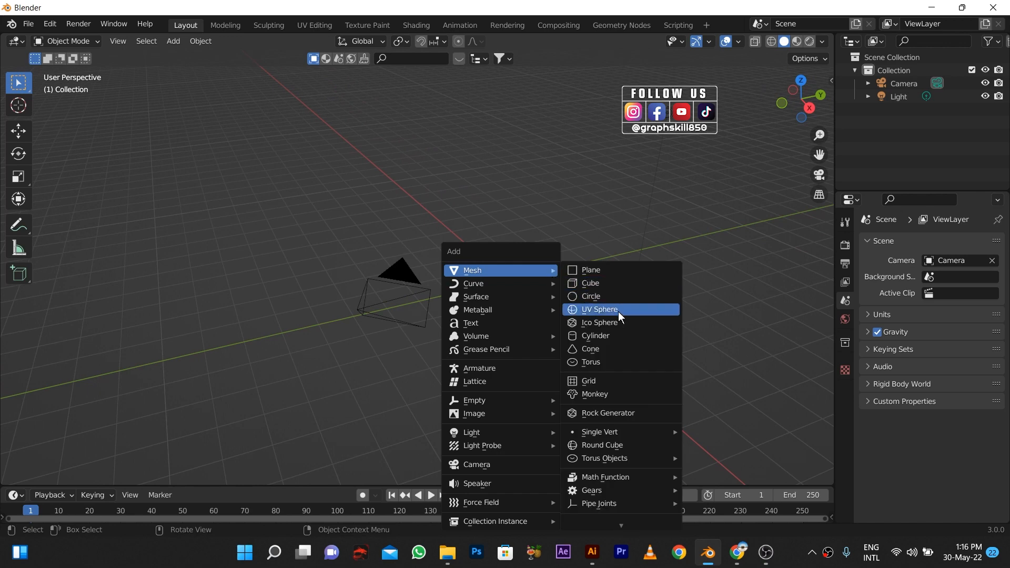
{"action": "left_click", "coordinate": [595, 297]}
{"action": "middle_click_drag", "start_coordinate": [529, 327], "coordinate": [456, 359], "text": "shift"}
{"action": "left_click", "coordinate": [19, 134]}
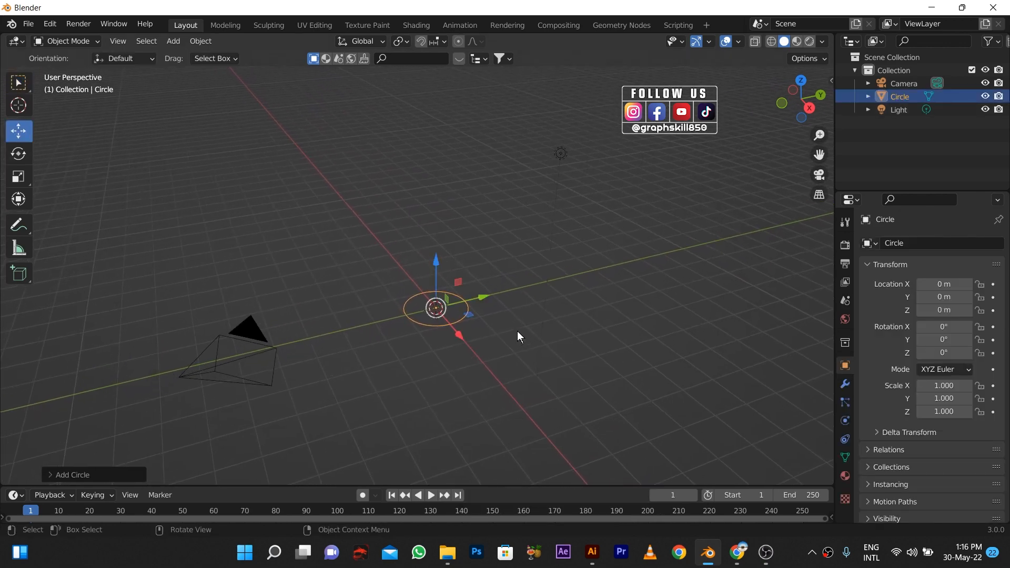
{"action": "left_click_drag", "start_coordinate": [477, 295], "coordinate": [588, 300]}
{"action": "left_click", "coordinate": [18, 153]}
Set the circle's origin to the 3D cursor and scale the circle uniformly to about 0.69
{"action": "right_click", "coordinate": [557, 276]}
{"action": "mouse_move", "coordinate": [504, 277]}
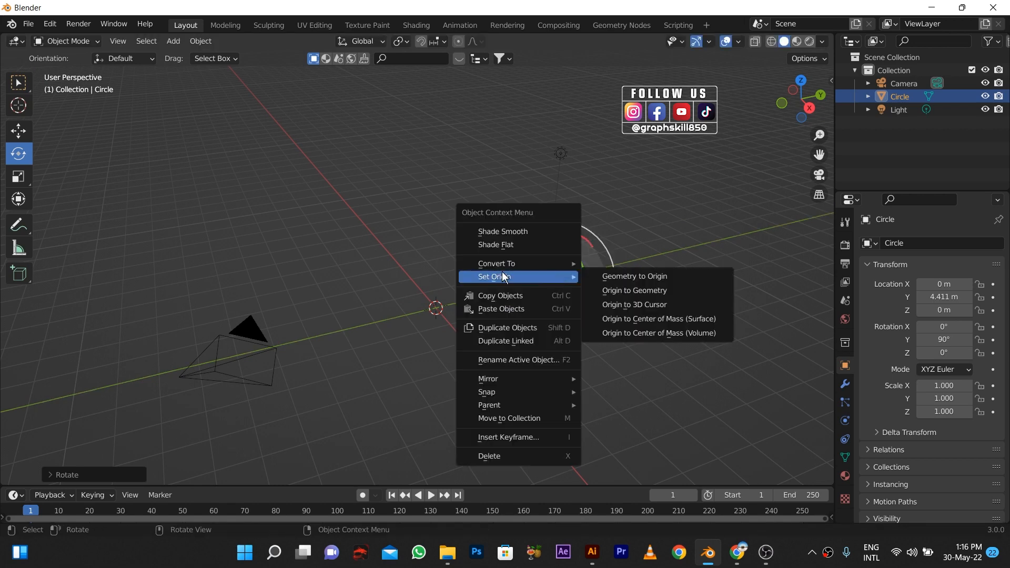
{"action": "left_click", "coordinate": [617, 304]}
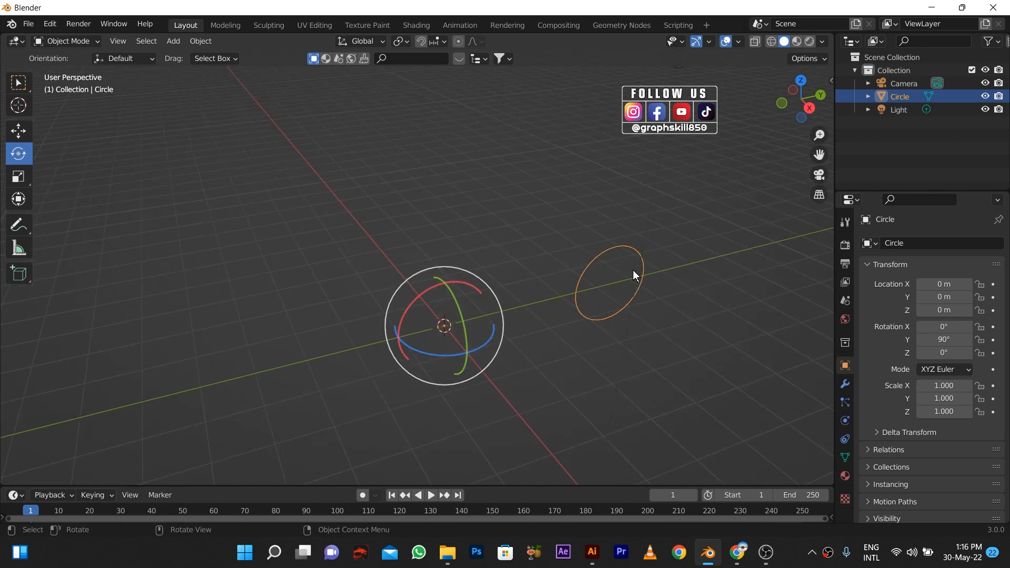
{"action": "key", "text": "s"}
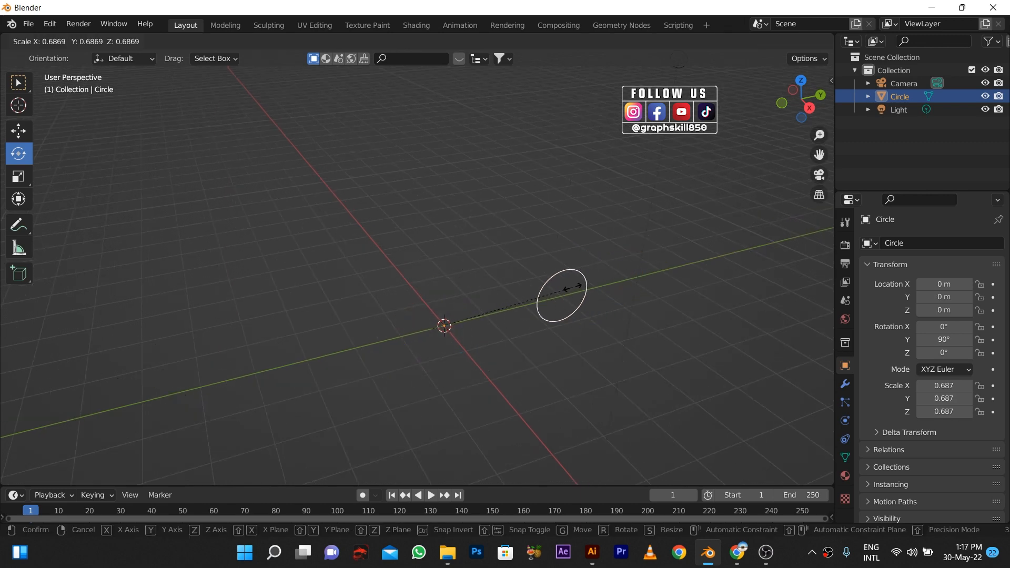
{"action": "left_click", "coordinate": [572, 287]}
Add a Screw modifier to the circle with X as its axis
{"action": "left_click", "coordinate": [844, 384]}
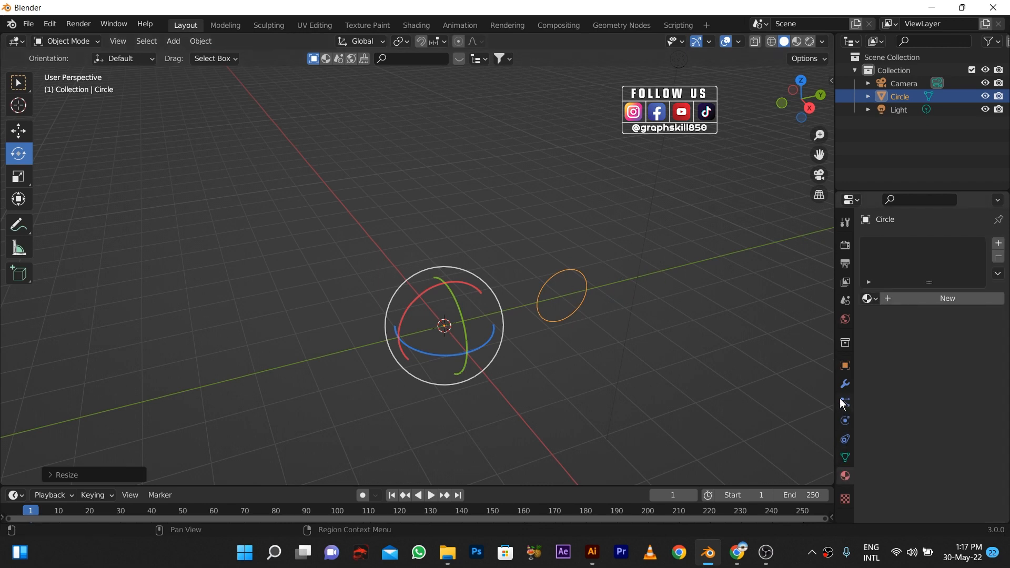
{"action": "left_click", "coordinate": [895, 243]}
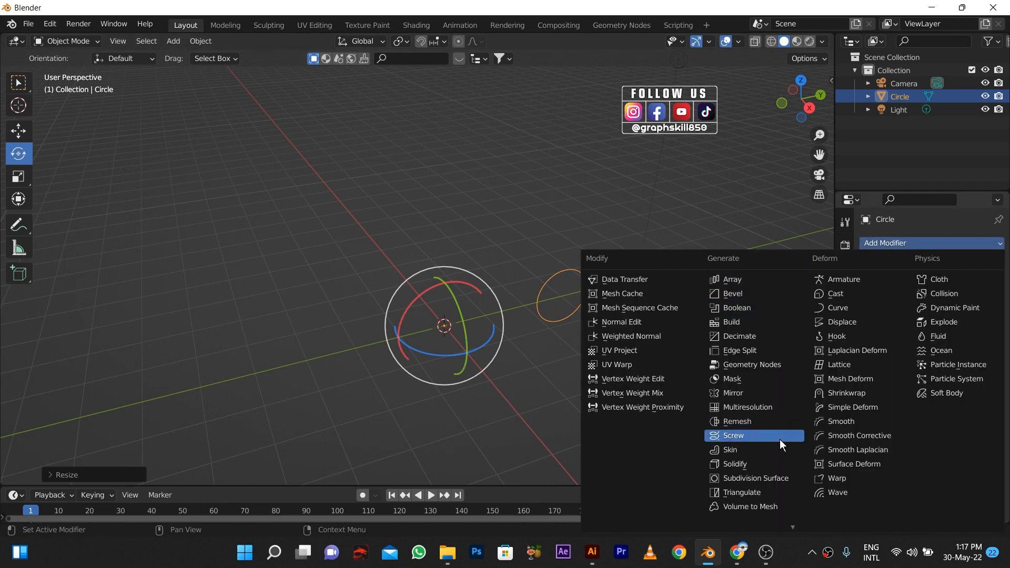
{"action": "left_click", "coordinate": [765, 435]}
{"action": "scroll", "coordinate": [595, 356], "scroll_direction": "down", "scroll_amount": 3}
{"action": "middle_click_drag", "start_coordinate": [532, 358], "coordinate": [501, 348]}
{"action": "left_click", "coordinate": [927, 335]}
{"action": "left_click", "coordinate": [949, 336]}
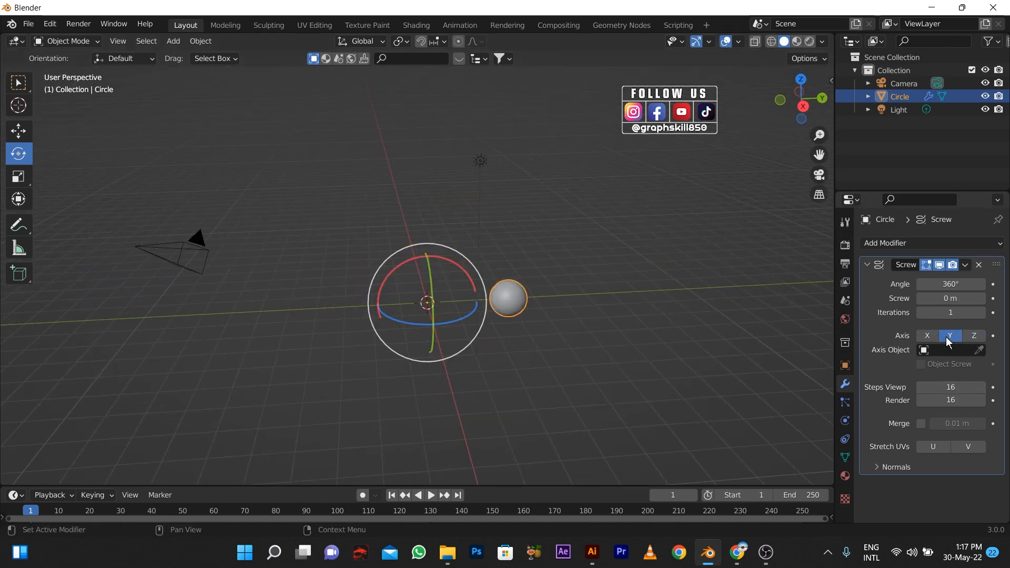
{"action": "left_click", "coordinate": [927, 336]}
Set the Screw modifier's screw offset to 0.8 m
{"action": "middle_click_drag", "start_coordinate": [403, 356], "coordinate": [574, 368]}
{"action": "left_click", "coordinate": [982, 298]}
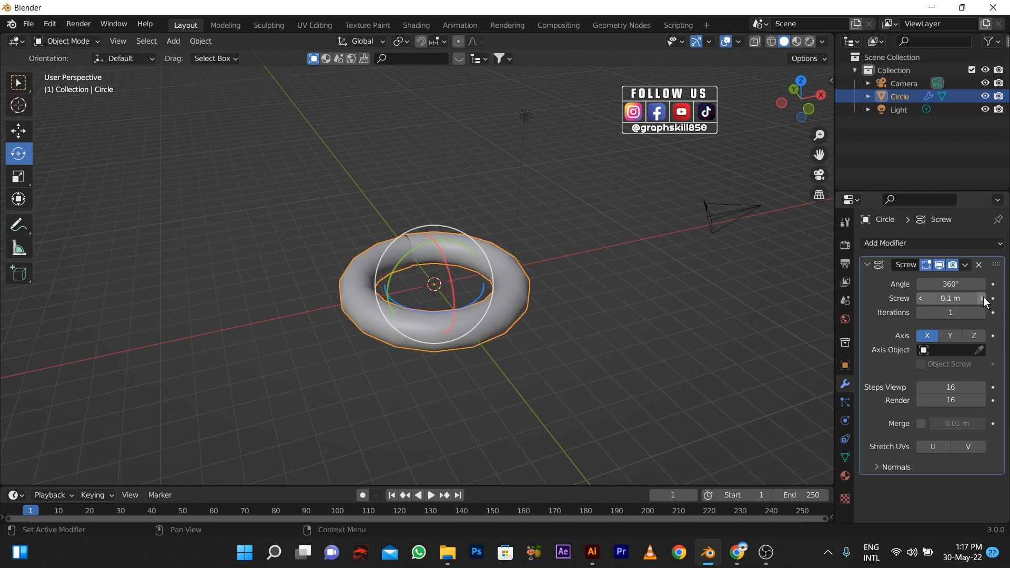
{"action": "left_click", "coordinate": [983, 298]}
{"action": "left_click", "coordinate": [982, 299]}
{"action": "left_click", "coordinate": [982, 299]}
{"action": "left_click", "coordinate": [982, 299]}
{"action": "left_click", "coordinate": [982, 299]}
{"action": "left_click", "coordinate": [982, 298]}
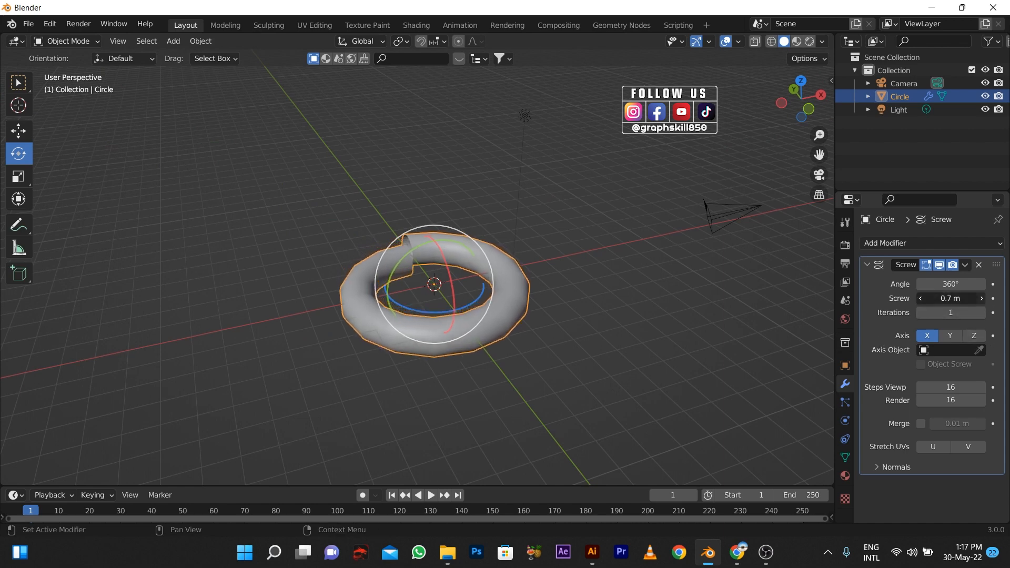
{"action": "left_click", "coordinate": [982, 298]}
Set the modifier's screw offset to -2.6 m and its iterations to 2
{"action": "mouse_move", "coordinate": [526, 313]}
{"action": "middle_mouse_down"}
{"action": "mouse_move", "coordinate": [409, 320]}
{"action": "mouse_move", "coordinate": [302, 307]}
{"action": "mouse_move", "coordinate": [510, 304]}
{"action": "middle_mouse_up"}
{"action": "key", "text": "KP_1"}
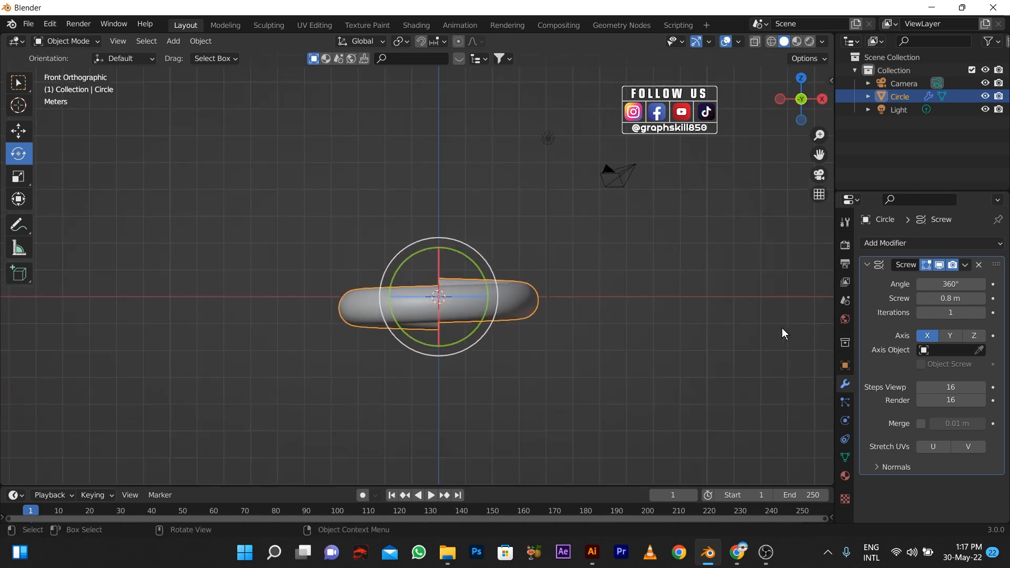
{"action": "middle_click_drag", "start_coordinate": [688, 347], "coordinate": [654, 343]}
{"action": "key", "text": "KP_3"}
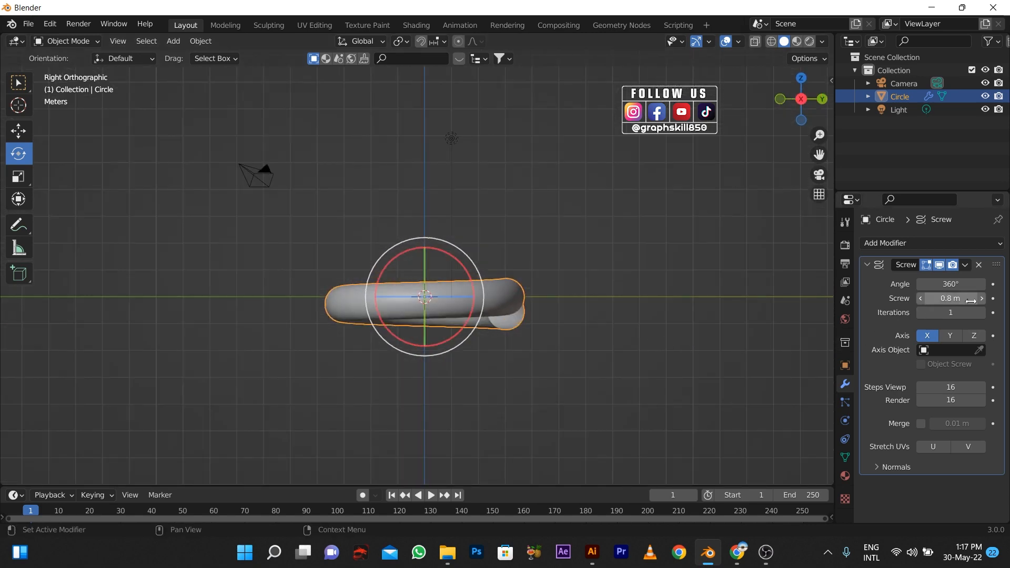
{"action": "left_click_drag", "start_coordinate": [951, 298], "coordinate": [983, 299]}
{"action": "left_click", "coordinate": [983, 313]}
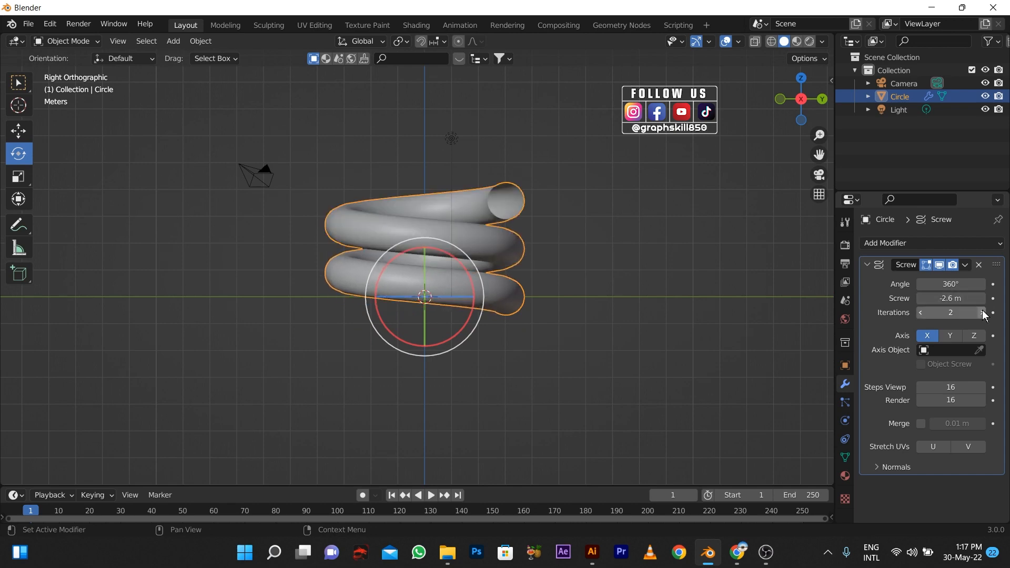
Raise the Screw modifier's iterations to 7
{"action": "middle_click_drag", "start_coordinate": [631, 310], "coordinate": [618, 333]}
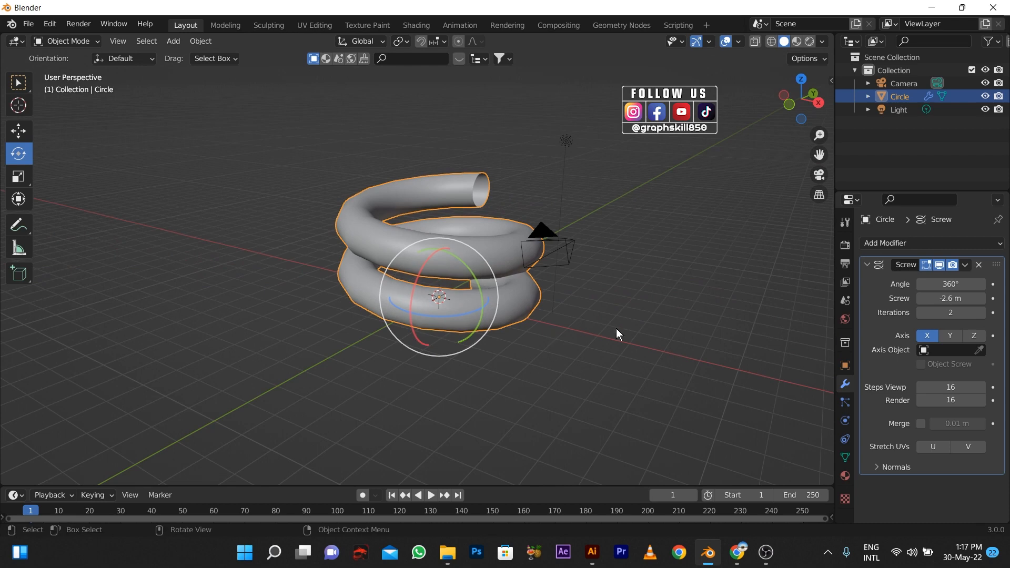
{"action": "left_click", "coordinate": [921, 312]}
{"action": "left_click", "coordinate": [983, 315]}
{"action": "left_click", "coordinate": [982, 314]}
{"action": "left_click", "coordinate": [983, 314]}
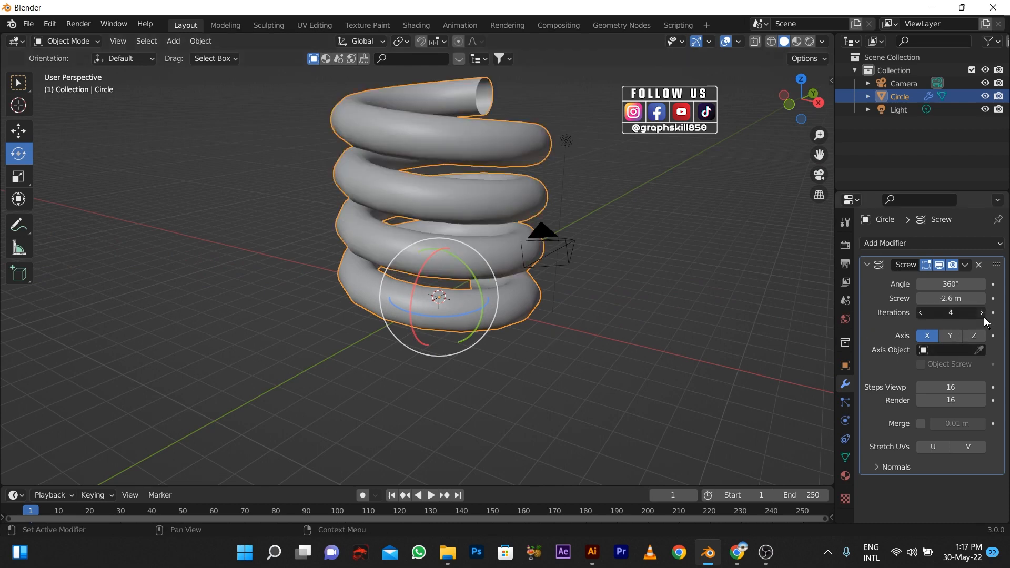
{"action": "left_click", "coordinate": [983, 315]}
{"action": "double_click", "coordinate": [983, 315]}
Adjust the modifier's screw offset to -2.5 m for a tighter coil spacing
{"action": "scroll", "coordinate": [544, 336], "scroll_direction": "down", "scroll_amount": 4}
{"action": "middle_click_drag", "start_coordinate": [544, 335], "coordinate": [571, 321]}
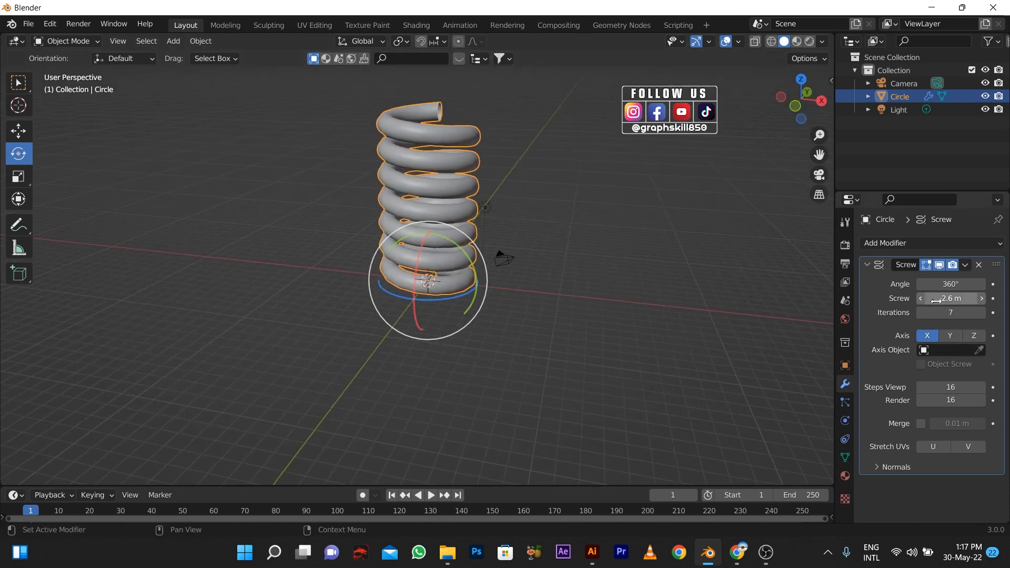
{"action": "mouse_move", "coordinate": [939, 300]}
{"action": "left_mouse_down"}
{"action": "mouse_move", "coordinate": [930, 300]}
{"action": "mouse_move", "coordinate": [965, 299]}
{"action": "mouse_move", "coordinate": [938, 300]}
{"action": "left_mouse_up"}
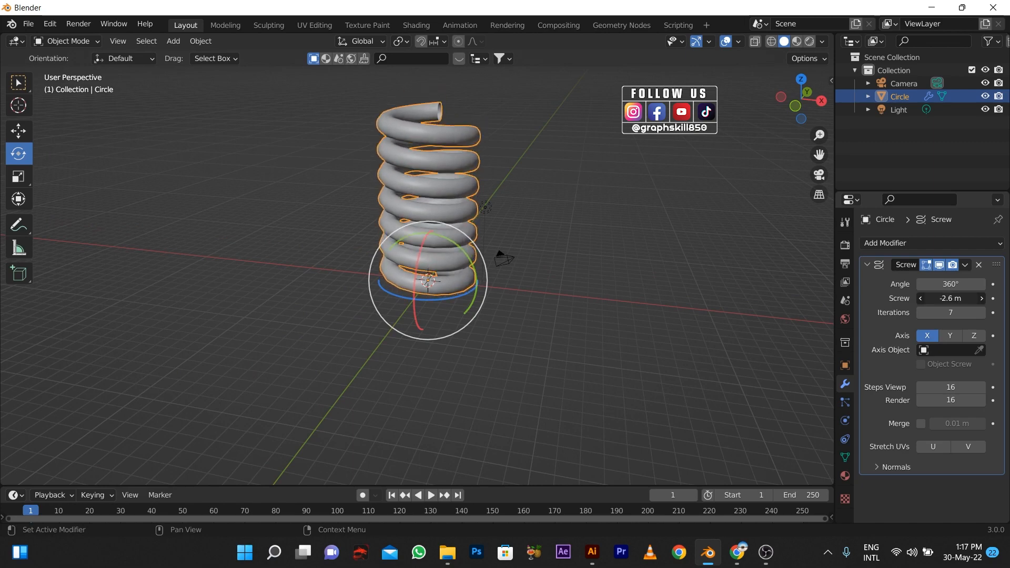
{"action": "middle_click_drag", "start_coordinate": [413, 300], "coordinate": [456, 285]}
{"action": "key", "text": "KP_1"}
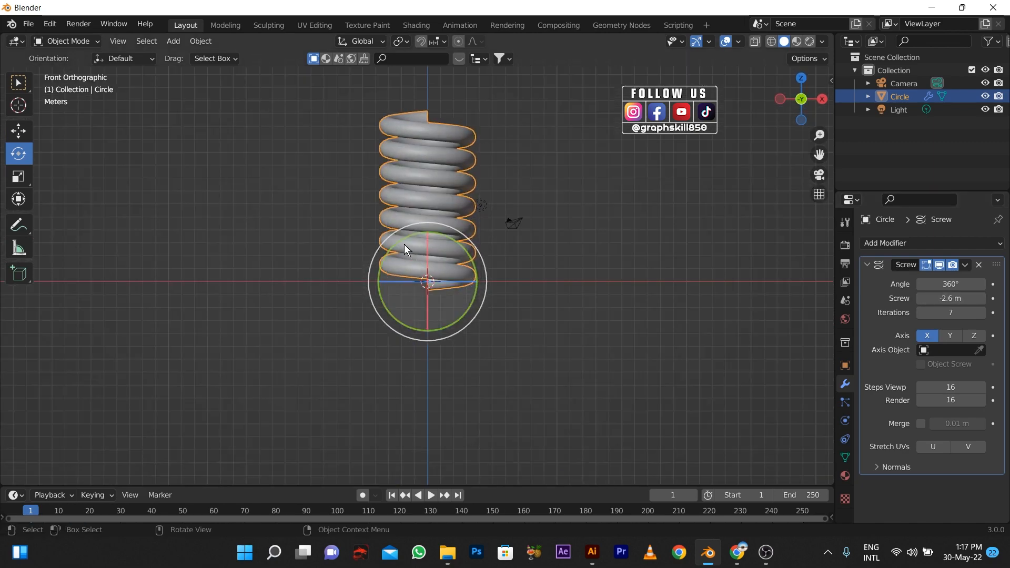
{"action": "middle_click_drag", "start_coordinate": [422, 253], "coordinate": [443, 316], "text": "shift"}
{"action": "scroll", "coordinate": [447, 223], "scroll_direction": "up", "scroll_amount": 3}
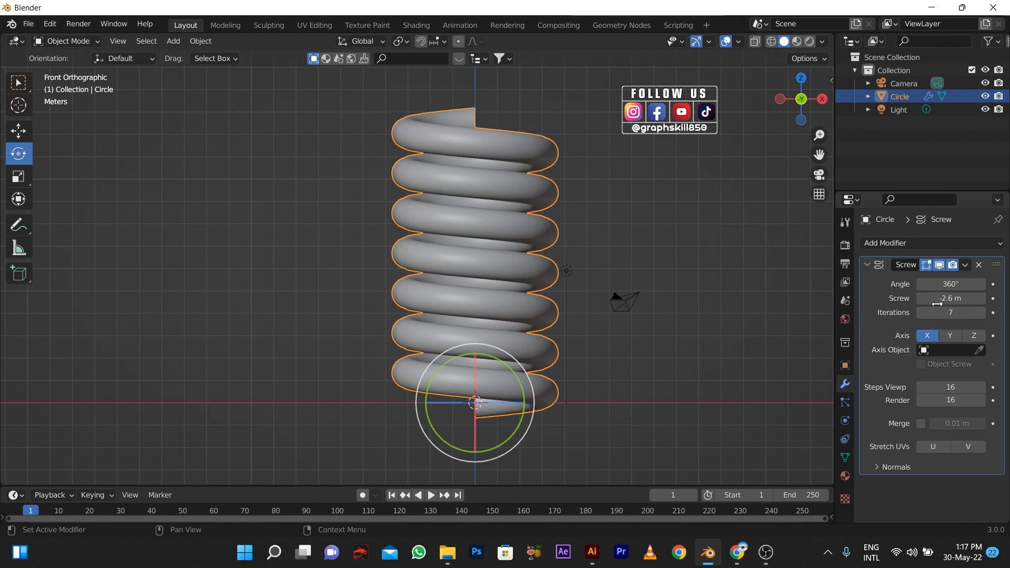
{"action": "mouse_move", "coordinate": [938, 299]}
{"action": "left_mouse_down"}
{"action": "mouse_move", "coordinate": [952, 299]}
{"action": "mouse_move", "coordinate": [941, 299]}
{"action": "left_mouse_up"}
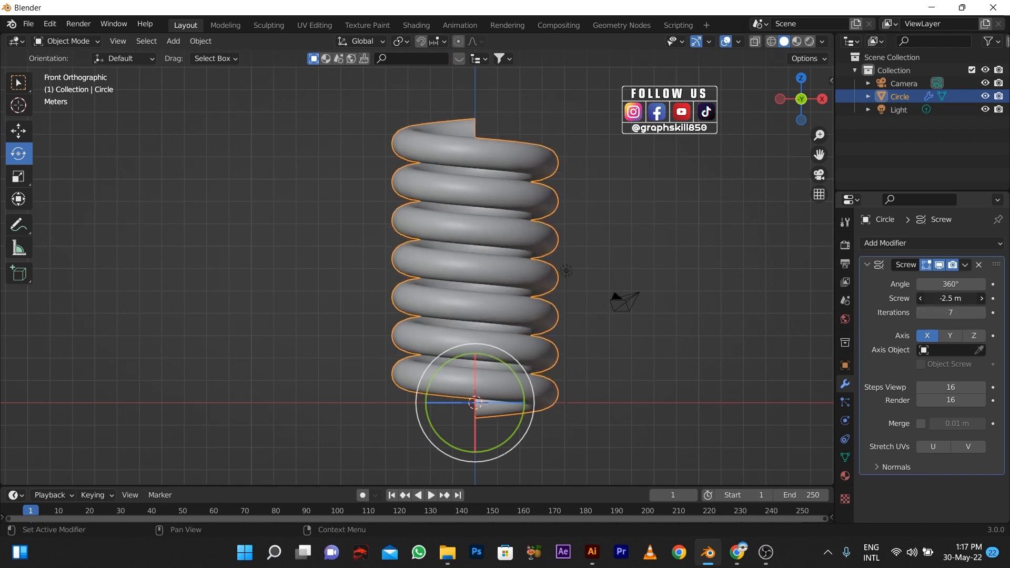
Set the Screw modifier's iterations to 15 to lengthen the coil
{"action": "left_click", "coordinate": [981, 313]}
{"action": "left_click", "coordinate": [981, 312]}
{"action": "left_click", "coordinate": [981, 313]}
{"action": "scroll", "coordinate": [566, 305], "scroll_direction": "down", "scroll_amount": 3}
{"action": "middle_click_drag", "start_coordinate": [566, 305], "coordinate": [508, 323]}
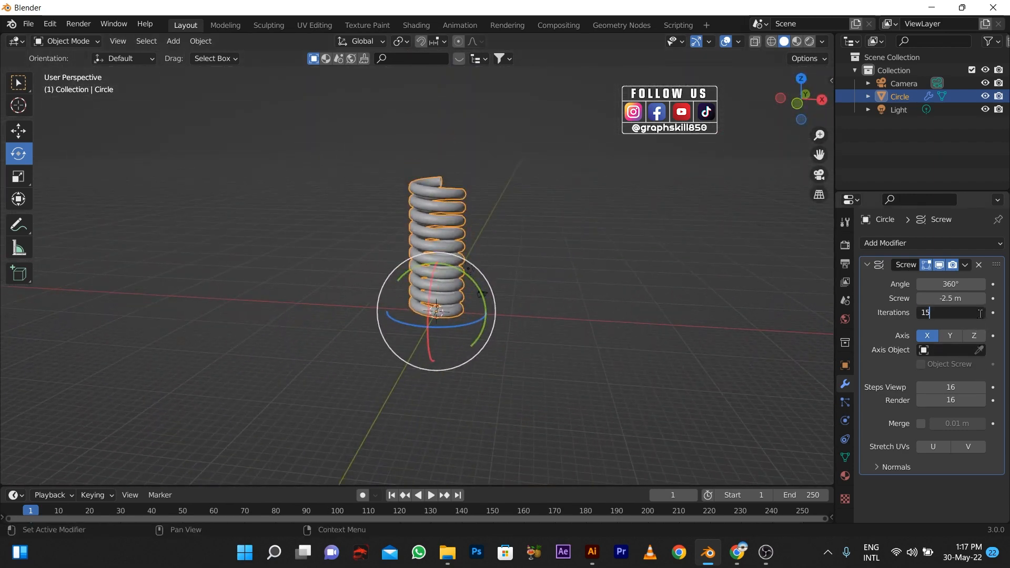
{"action": "left_click", "coordinate": [980, 314]}
{"action": "type", "text": "15"}
{"action": "key", "text": "Return"}
Apply the Screw modifier to the coil
{"action": "middle_click_drag", "start_coordinate": [462, 268], "coordinate": [472, 471], "text": "shift"}
{"action": "middle_click_drag", "start_coordinate": [438, 337], "coordinate": [522, 299]}
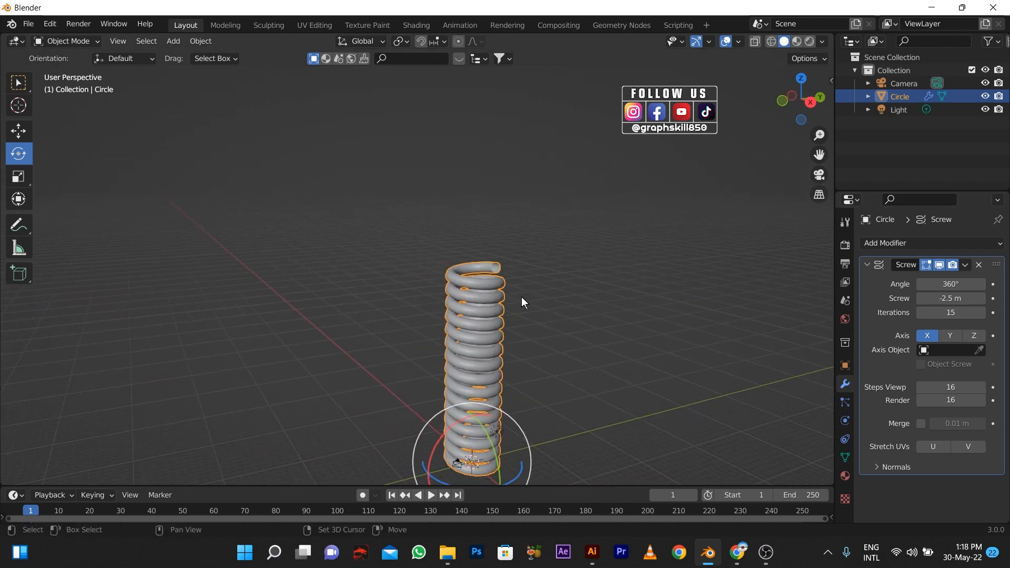
{"action": "left_click", "coordinate": [965, 267]}
{"action": "left_click", "coordinate": [931, 274]}
In Edit Mode, select the edge loop at the coil's open upper end and fill it with a face
{"action": "scroll", "coordinate": [506, 260], "scroll_direction": "up", "scroll_amount": 5}
{"action": "key", "text": "Tab"}
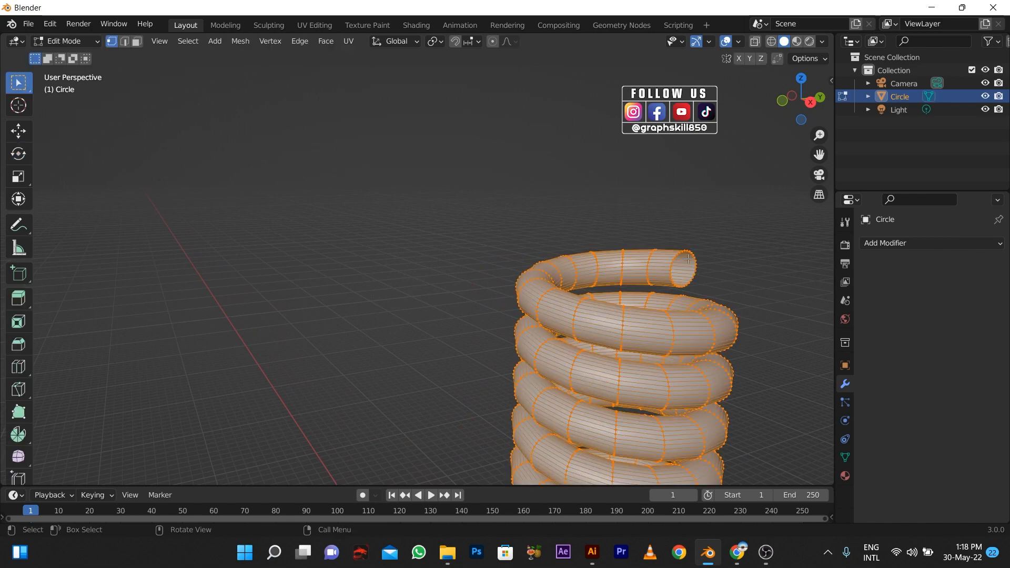
{"action": "scroll", "coordinate": [688, 264], "scroll_direction": "up", "scroll_amount": 3}
{"action": "middle_click_drag", "start_coordinate": [690, 264], "coordinate": [332, 265], "text": "shift"}
{"action": "scroll", "coordinate": [525, 251], "scroll_direction": "up", "scroll_amount": 4}
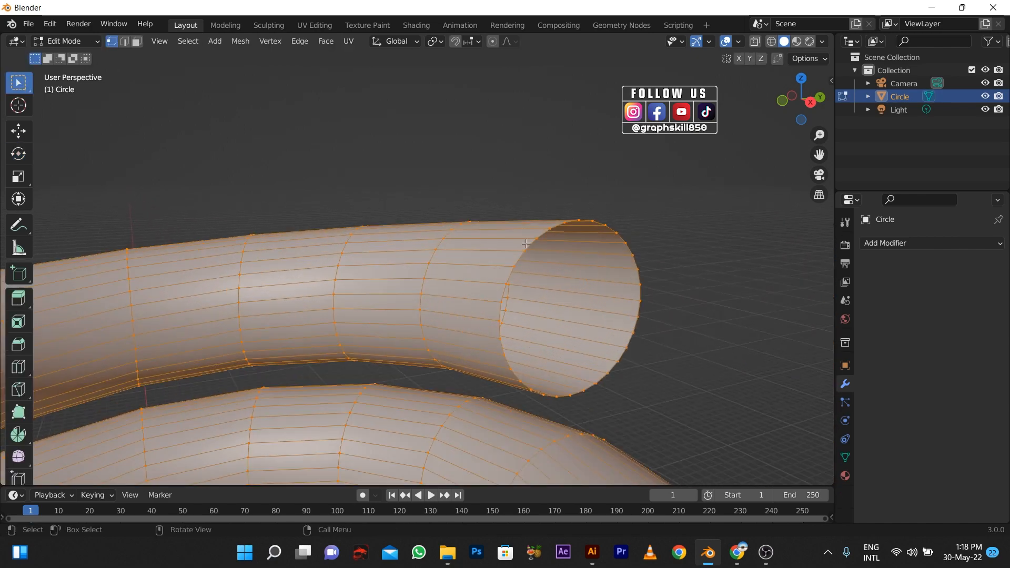
{"action": "left_click", "coordinate": [540, 238], "text": "alt"}
{"action": "left_click", "coordinate": [548, 229], "text": "alt+shift"}
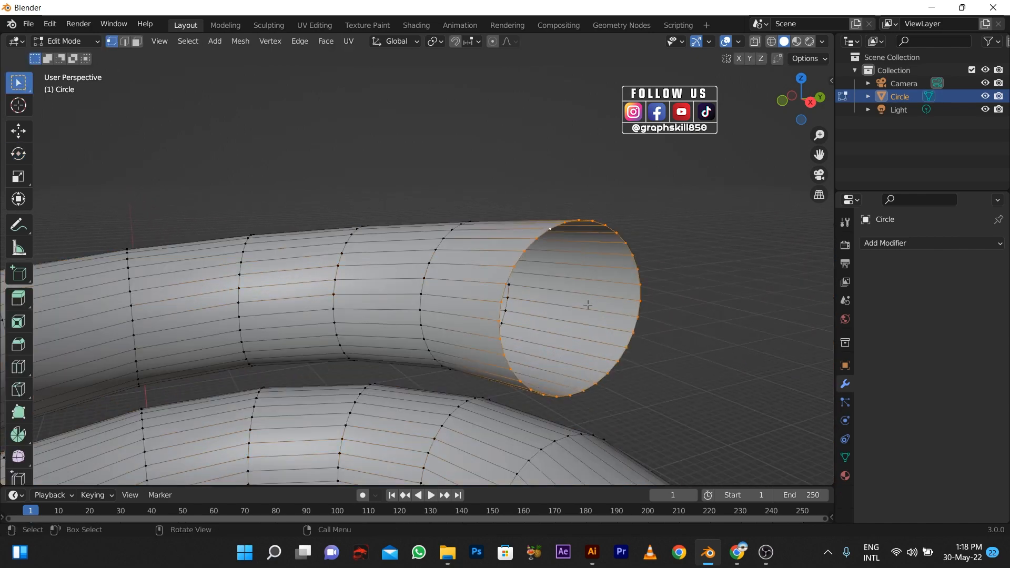
{"action": "key", "text": "f"}
Place the 3D cursor just above the coil's upper end and spin the end face a quarter turn about Y in 12 steps
{"action": "scroll", "coordinate": [588, 305], "scroll_direction": "down", "scroll_amount": 4}
{"action": "middle_click_drag", "start_coordinate": [588, 305], "coordinate": [527, 318]}
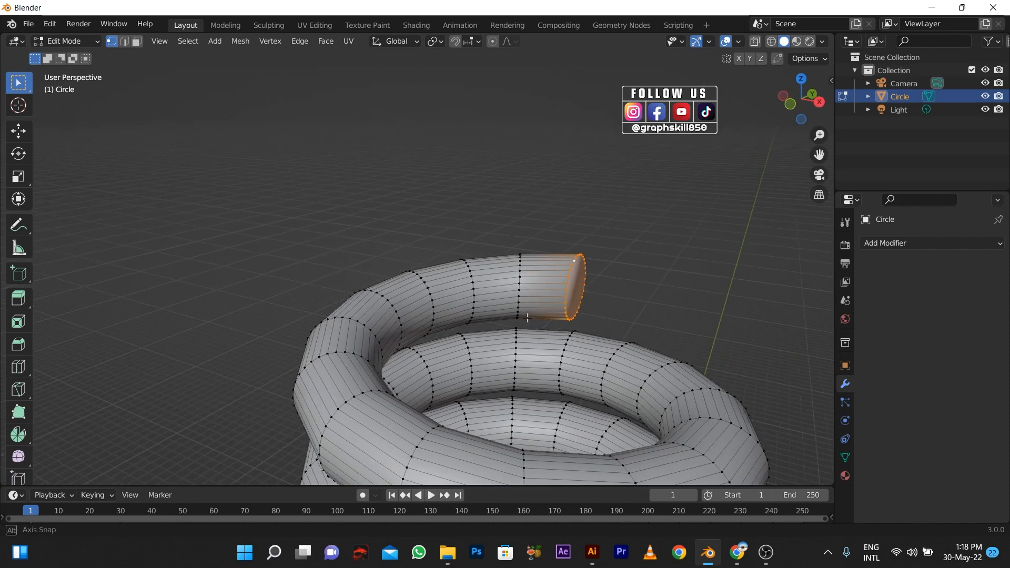
{"action": "key", "text": "KP_1"}
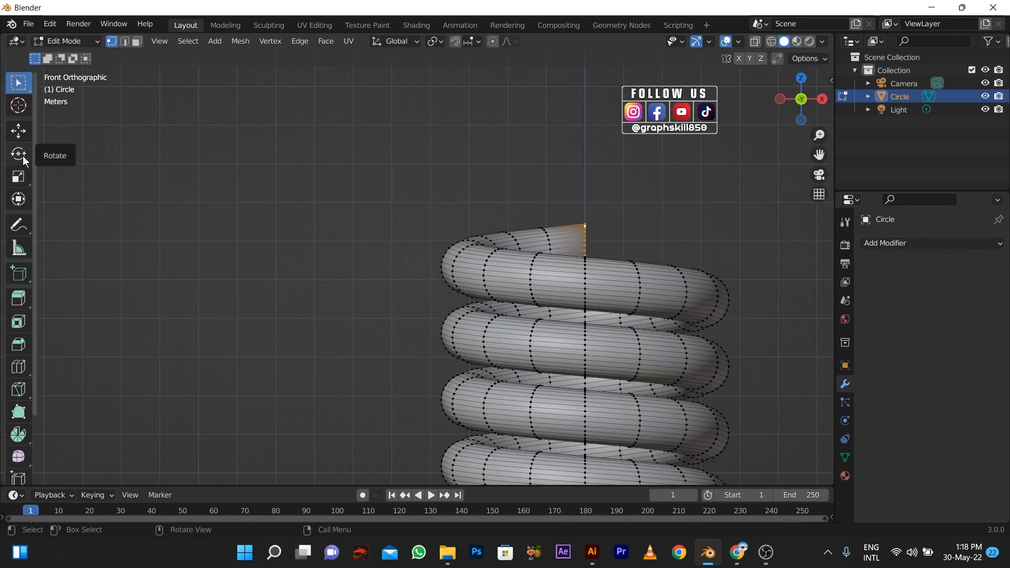
{"action": "left_click", "coordinate": [18, 105]}
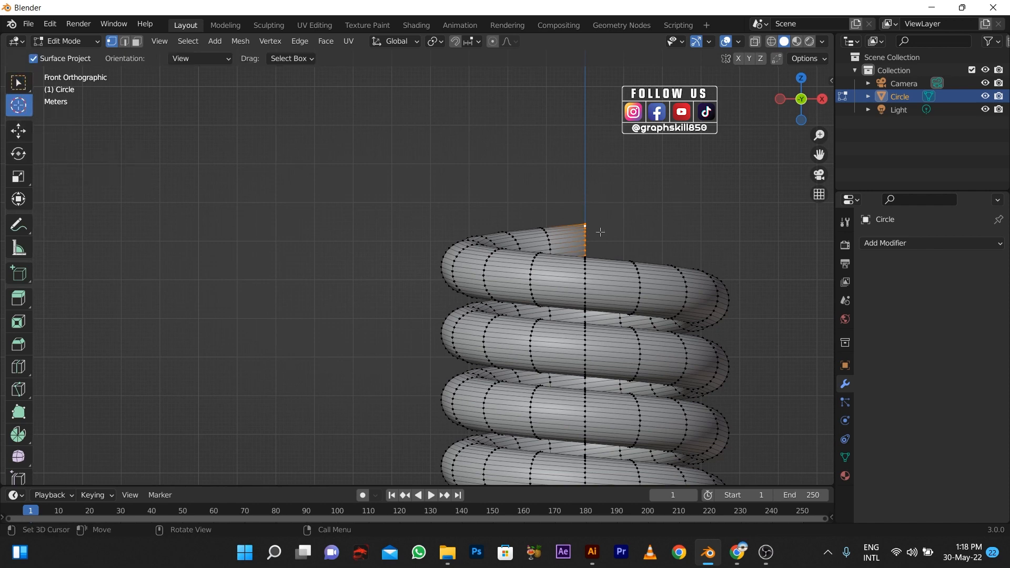
{"action": "left_click", "coordinate": [18, 436]}
{"action": "left_click", "coordinate": [148, 61]}
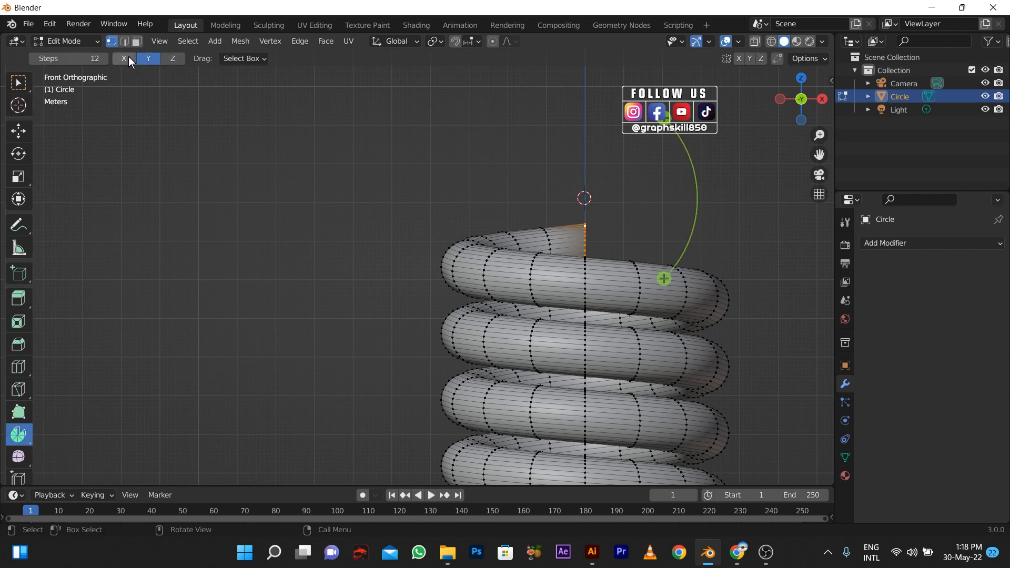
{"action": "left_click_drag", "start_coordinate": [660, 118], "coordinate": [478, 83]}
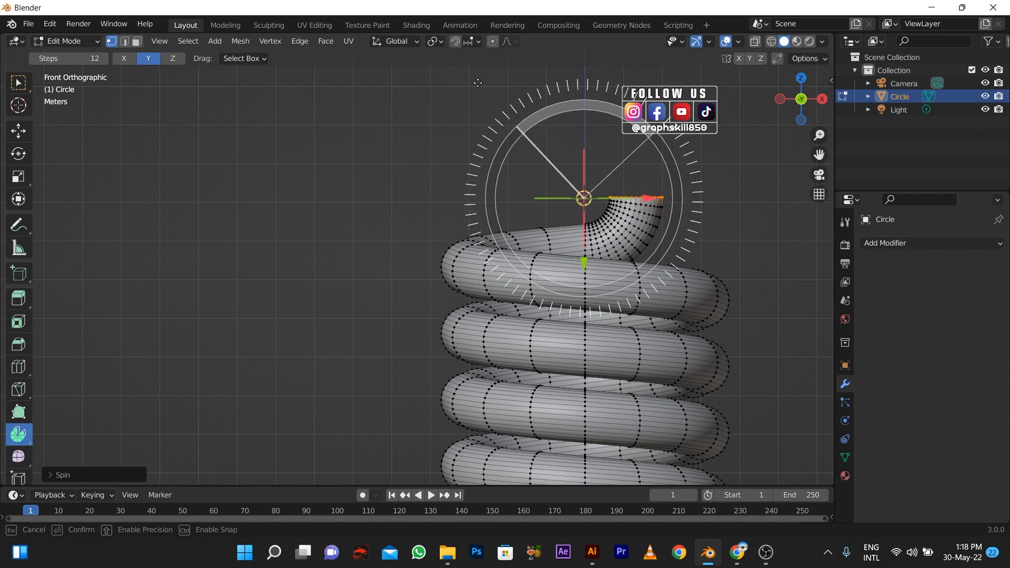
{"action": "left_click_drag", "start_coordinate": [477, 83], "coordinate": [478, 82]}
Extrude the bent end face straight up by about 4.2 m
{"action": "scroll", "coordinate": [578, 174], "scroll_direction": "down", "scroll_amount": 3}
{"action": "middle_click_drag", "start_coordinate": [637, 218], "coordinate": [622, 262]}
{"action": "scroll", "coordinate": [580, 287], "scroll_direction": "down", "scroll_amount": 1}
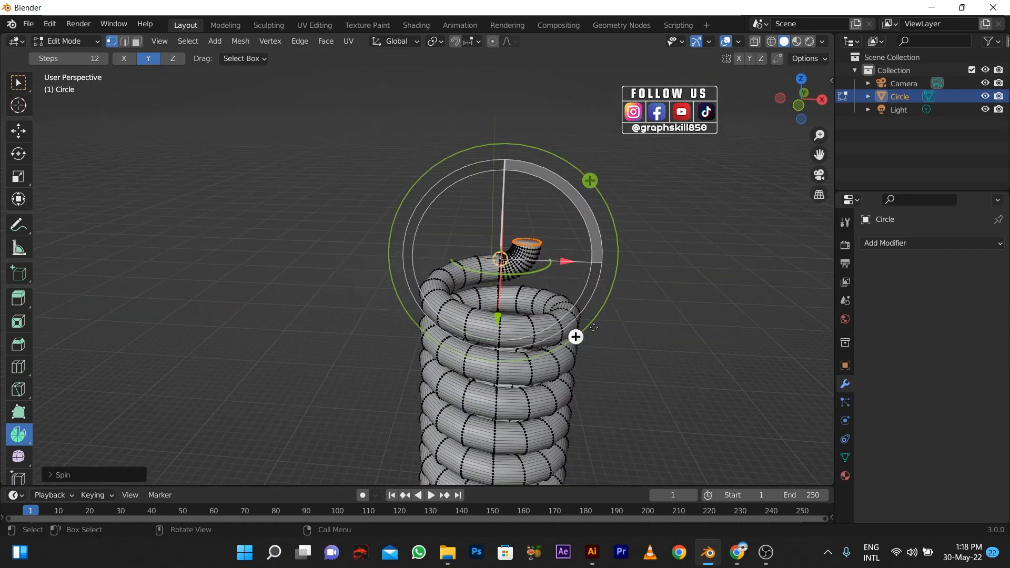
{"action": "key", "text": "e"}
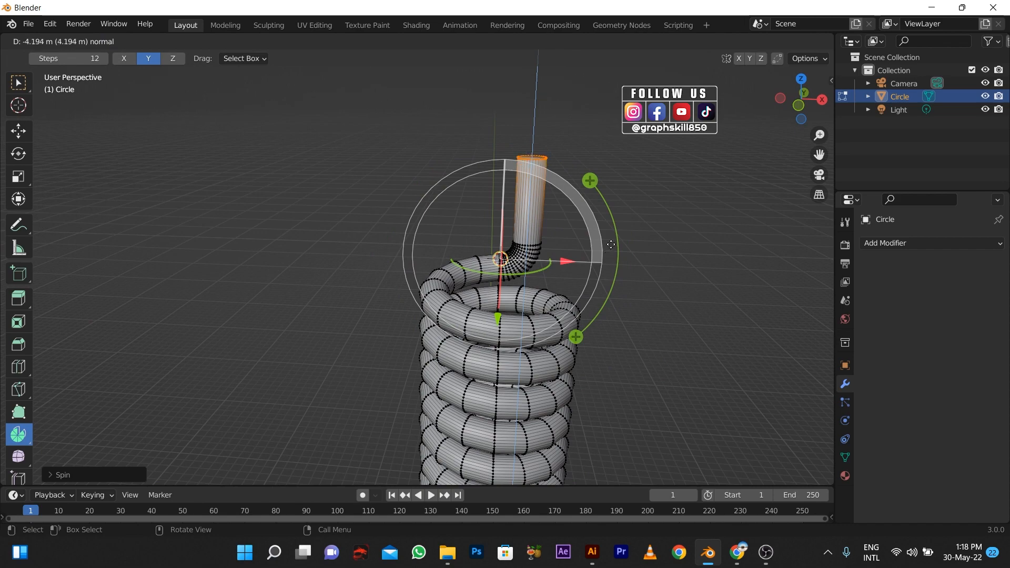
{"action": "left_click", "coordinate": [611, 244]}
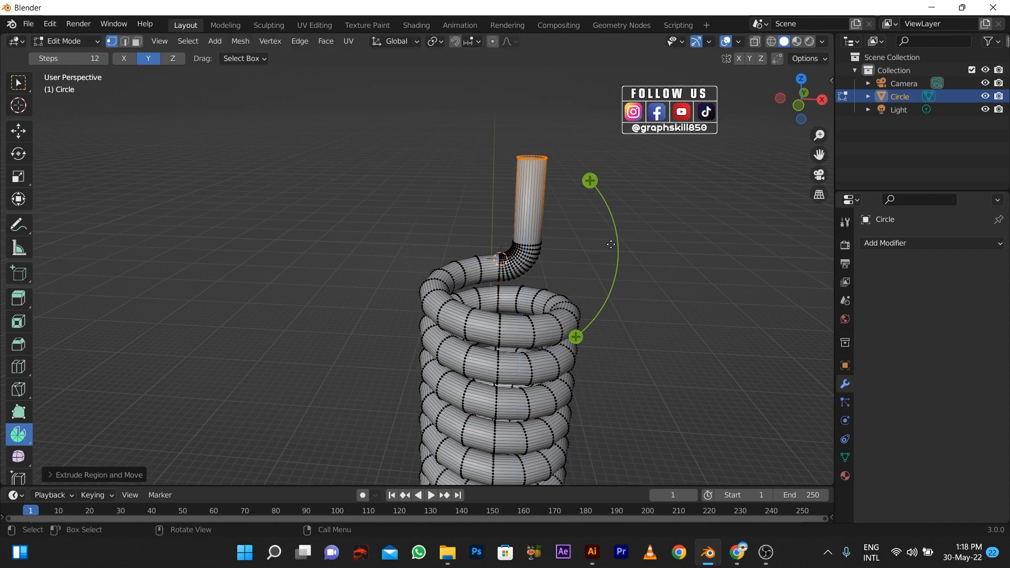
{"action": "left_click", "coordinate": [822, 100]}
{"action": "middle_click_drag", "start_coordinate": [385, 162], "coordinate": [465, 276], "text": "shift"}
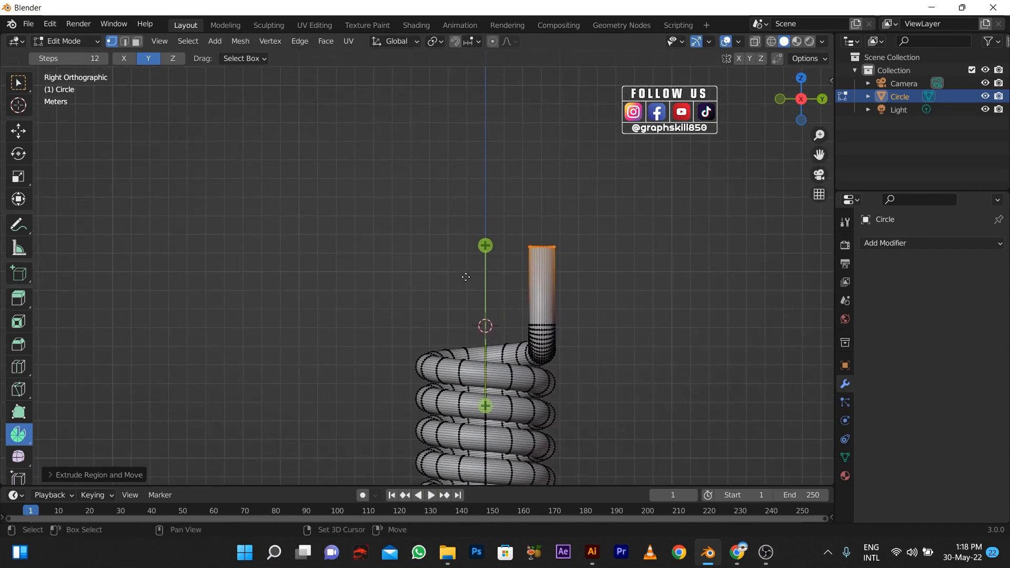
{"action": "middle_click_drag", "start_coordinate": [522, 218], "coordinate": [456, 220]}
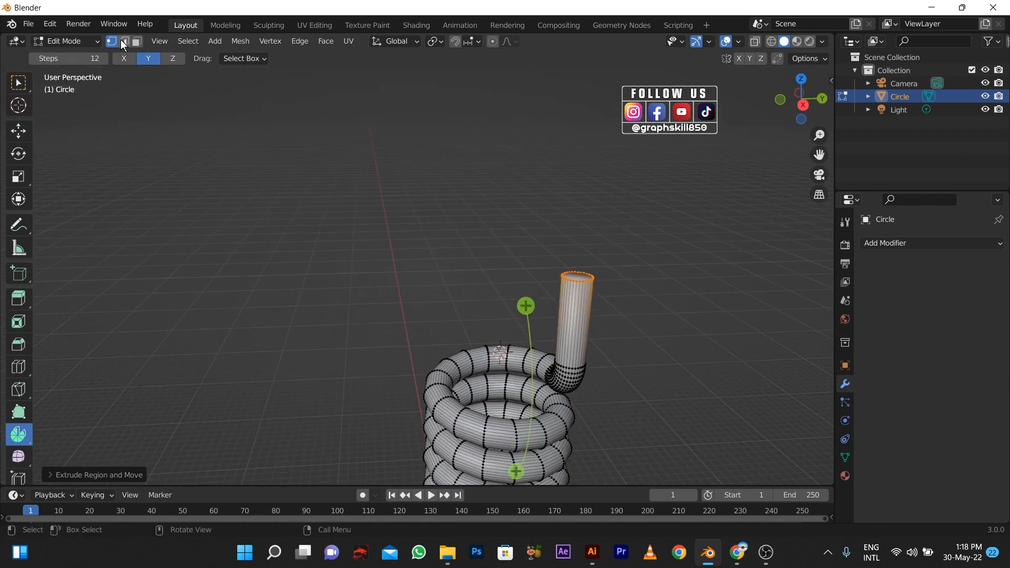
Place the 3D cursor beside the upper straight section's end face, try spinning that face about X in 12 steps, and undo the spin
{"action": "left_click", "coordinate": [137, 42]}
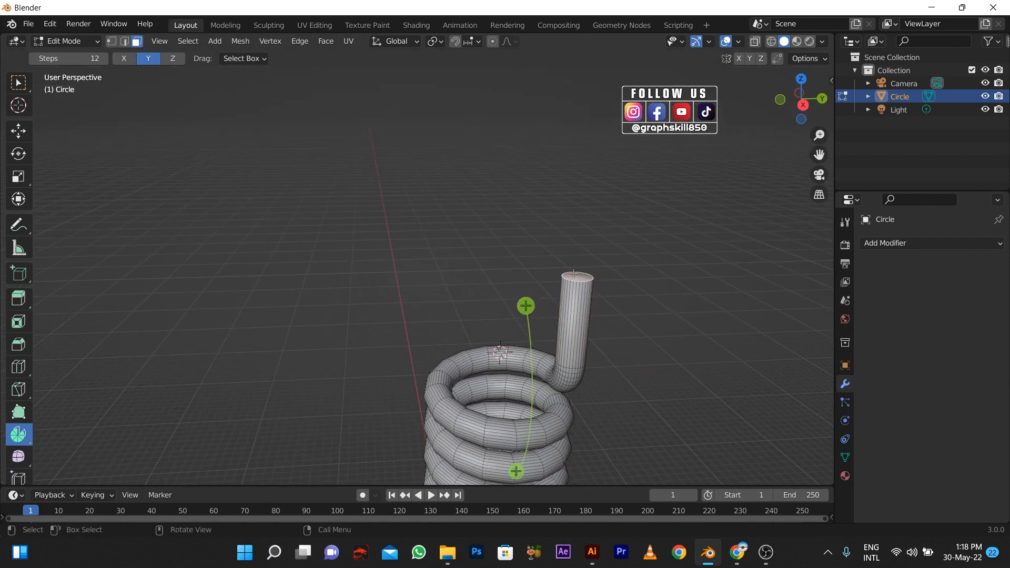
{"action": "key", "text": "KP_3"}
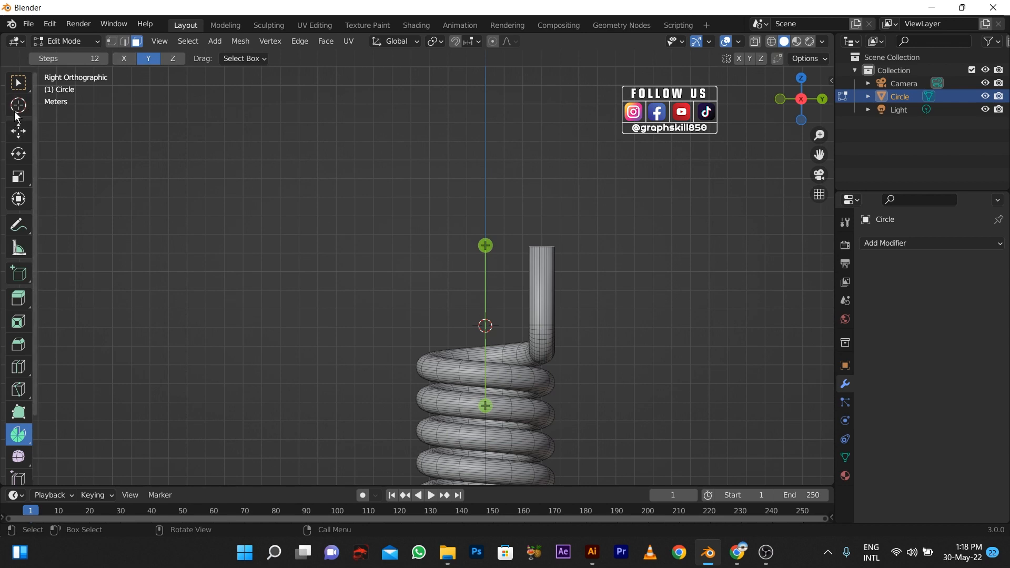
{"action": "left_click", "coordinate": [17, 107]}
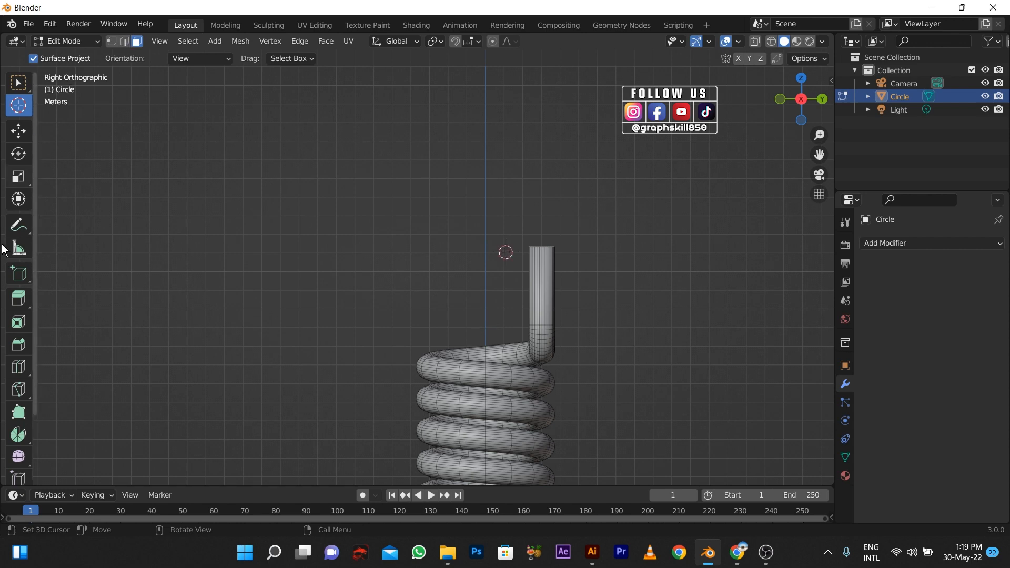
{"action": "left_click", "coordinate": [18, 433]}
{"action": "left_click", "coordinate": [148, 58]}
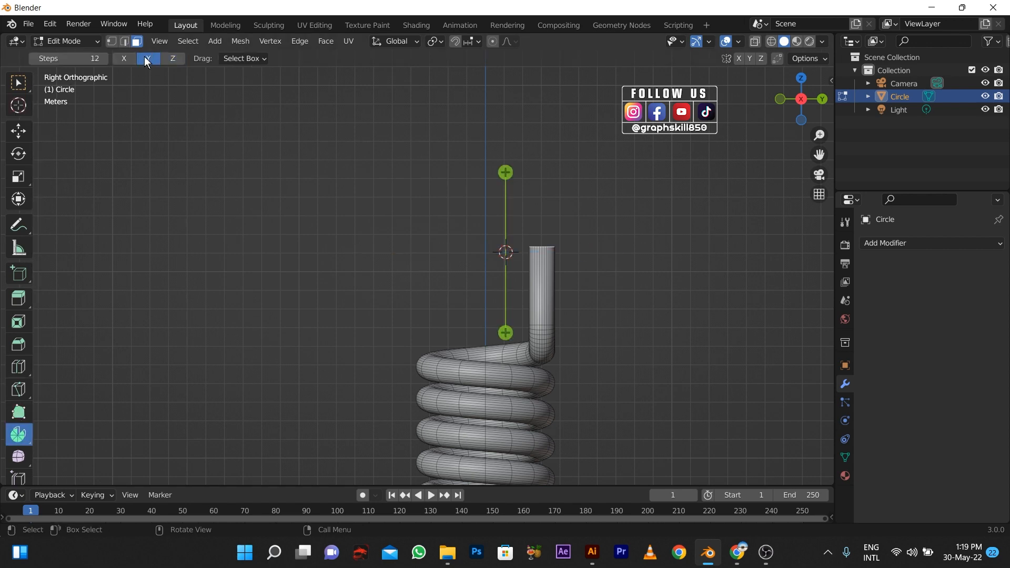
{"action": "left_click", "coordinate": [129, 58]}
{"action": "left_click_drag", "start_coordinate": [586, 171], "coordinate": [440, 337]}
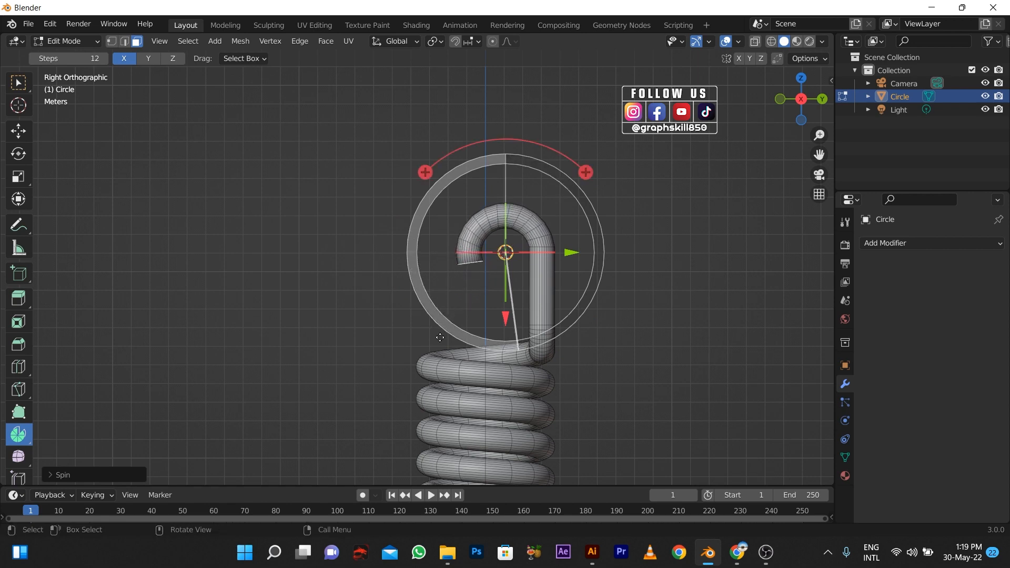
{"action": "key", "text": "ctrl+z"}
Move the 3D cursor onto the Z axis level with the upper end face and spin the face a half turn about X in 12 steps
{"action": "left_click", "coordinate": [18, 105]}
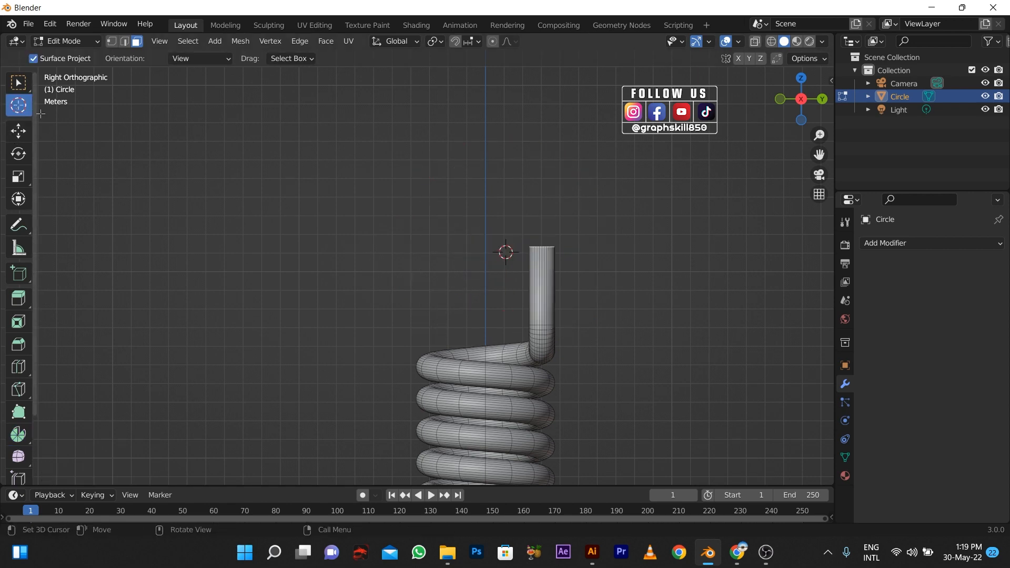
{"action": "left_click_drag", "start_coordinate": [504, 254], "coordinate": [486, 253]}
{"action": "left_click", "coordinate": [18, 434]}
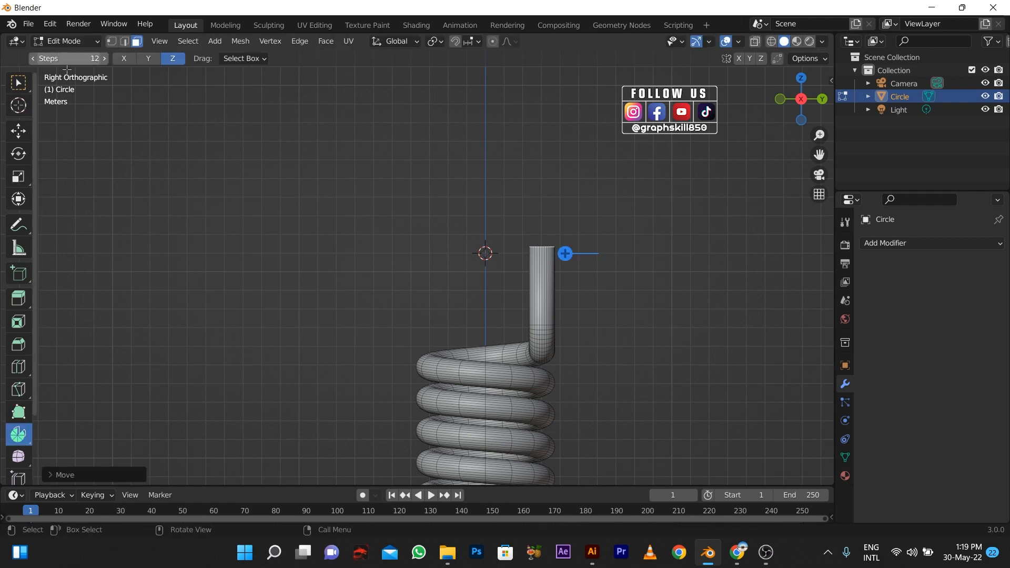
{"action": "left_click", "coordinate": [124, 58]}
{"action": "left_click_drag", "start_coordinate": [566, 173], "coordinate": [442, 300]}
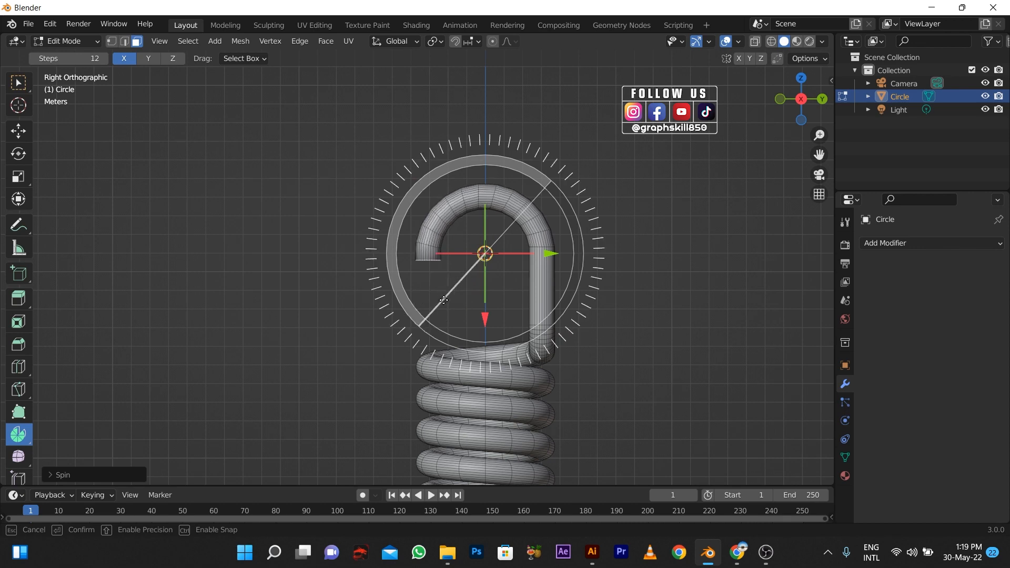
{"action": "left_click_drag", "start_coordinate": [444, 301], "coordinate": [444, 300]}
Select the edge loop at the coil's open lower end, fill it with a face, and switch to face selection
{"action": "key", "text": "Tab"}
{"action": "middle_click_drag", "start_coordinate": [472, 268], "coordinate": [398, 213]}
{"action": "scroll", "coordinate": [553, 272], "scroll_direction": "down", "scroll_amount": 3}
{"action": "middle_click_drag", "start_coordinate": [453, 175], "coordinate": [491, 225]}
{"action": "scroll", "coordinate": [533, 260], "scroll_direction": "up", "scroll_amount": 6}
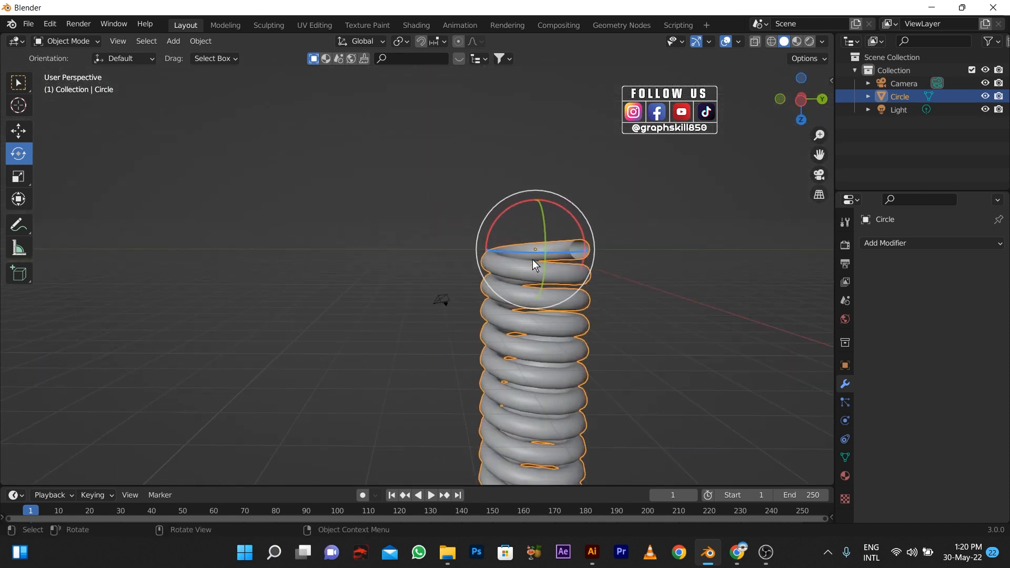
{"action": "key", "text": "Tab"}
{"action": "scroll", "coordinate": [457, 335], "scroll_direction": "up", "scroll_amount": 2}
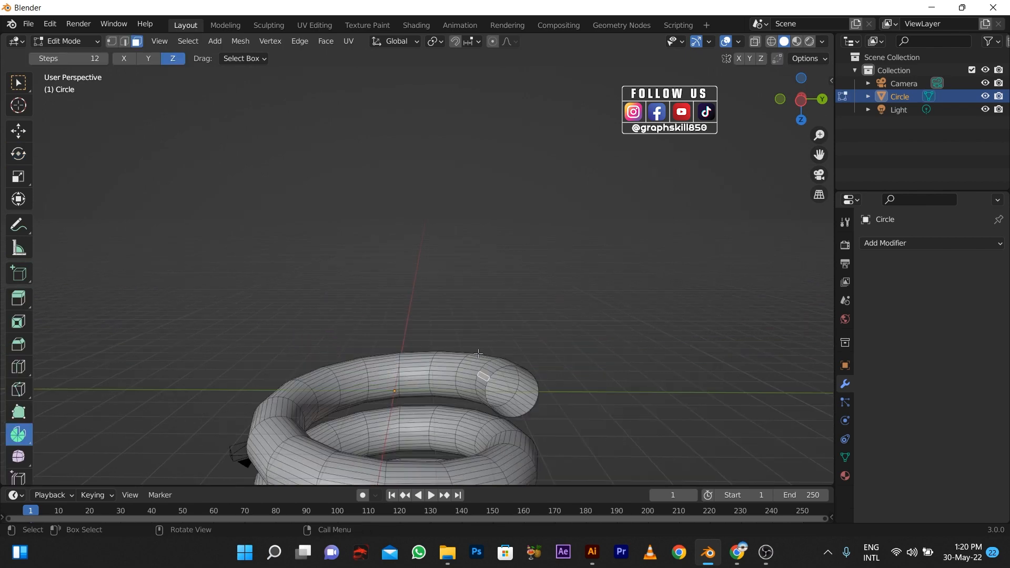
{"action": "left_click", "coordinate": [112, 41]}
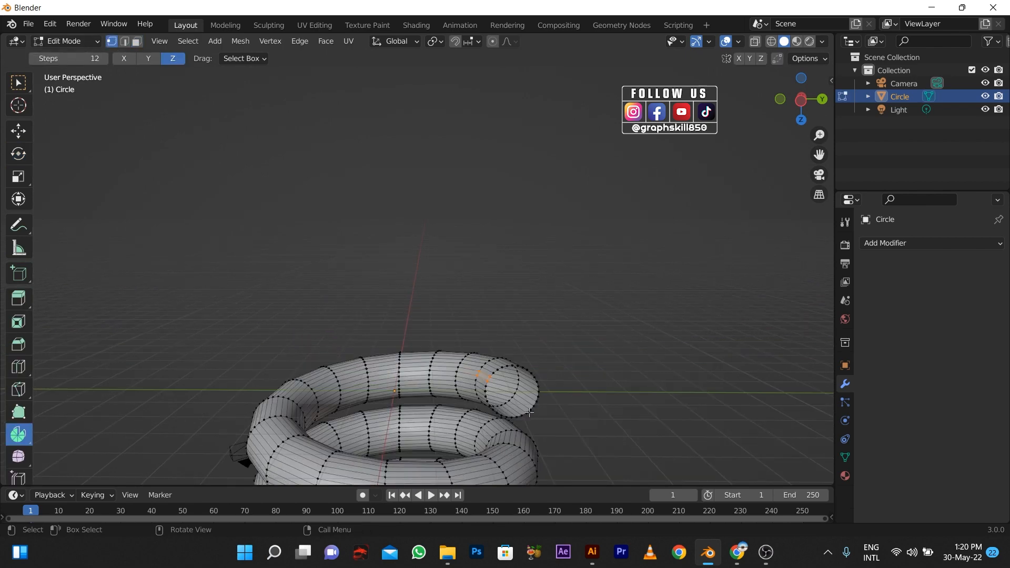
{"action": "key", "text": "f"}
{"action": "middle_click_drag", "start_coordinate": [532, 401], "coordinate": [597, 420]}
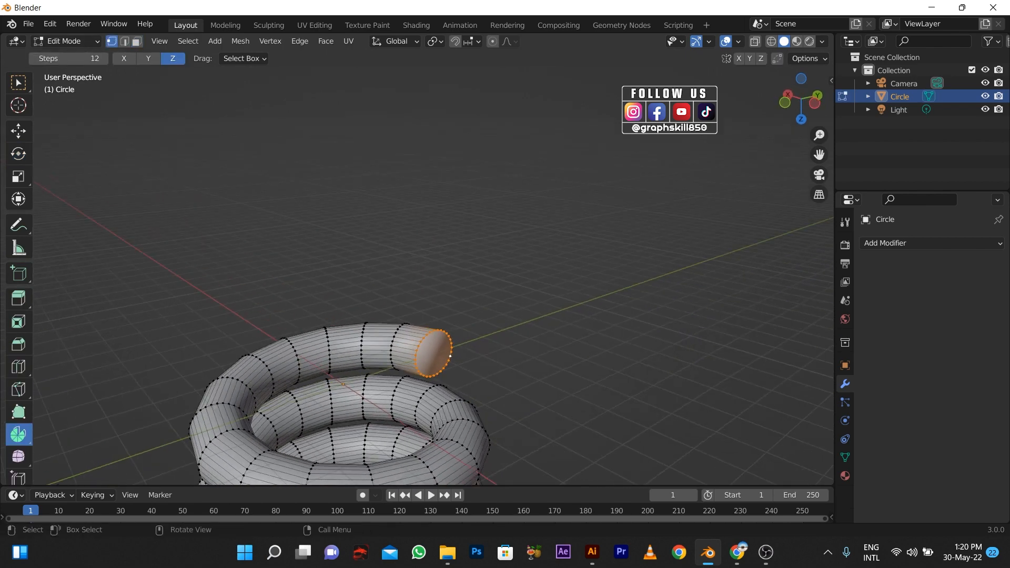
{"action": "left_click", "coordinate": [137, 42]}
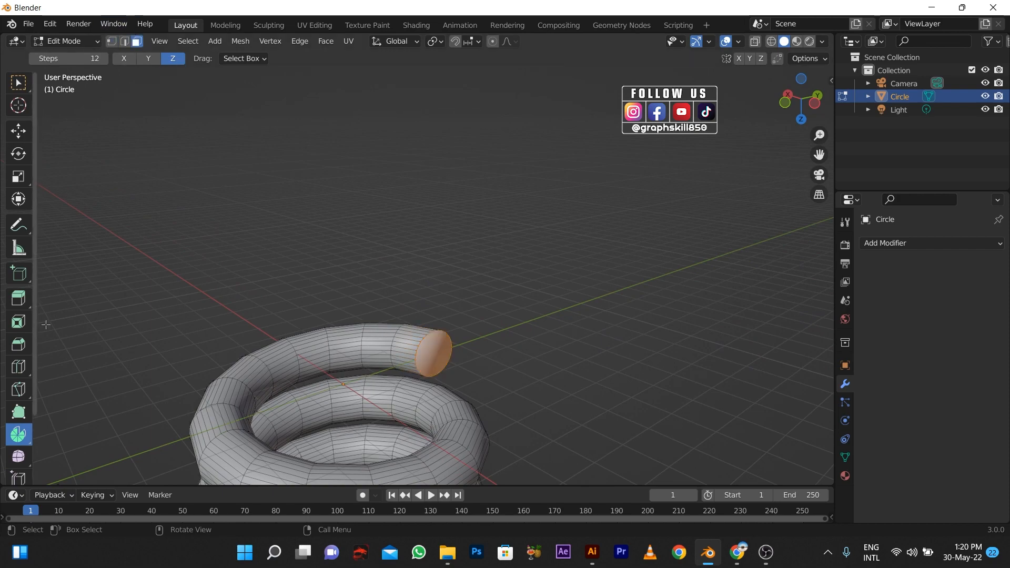
Place the 3D cursor just below and beside the coil's lower end, try spinning the end face about Z, and undo the spin
{"action": "key", "text": "KP_1"}
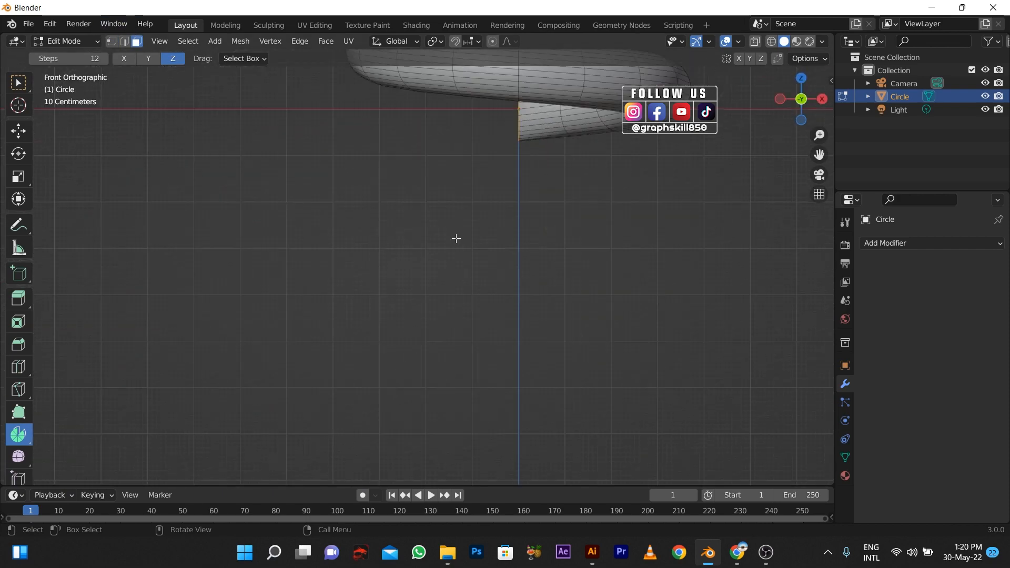
{"action": "left_click", "coordinate": [18, 105]}
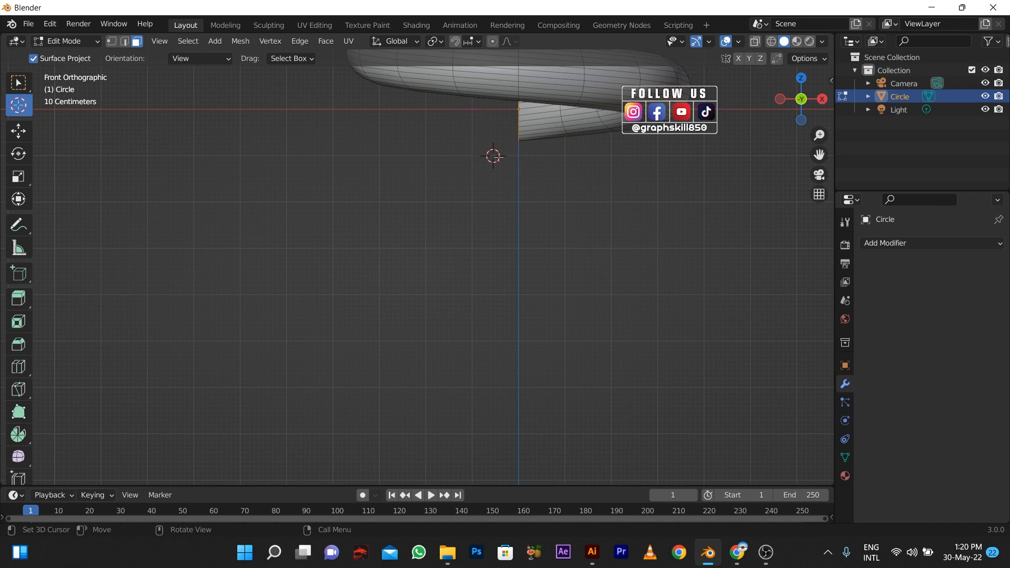
{"action": "left_click", "coordinate": [19, 436]}
{"action": "left_click", "coordinate": [148, 58]}
{"action": "left_click", "coordinate": [131, 56]}
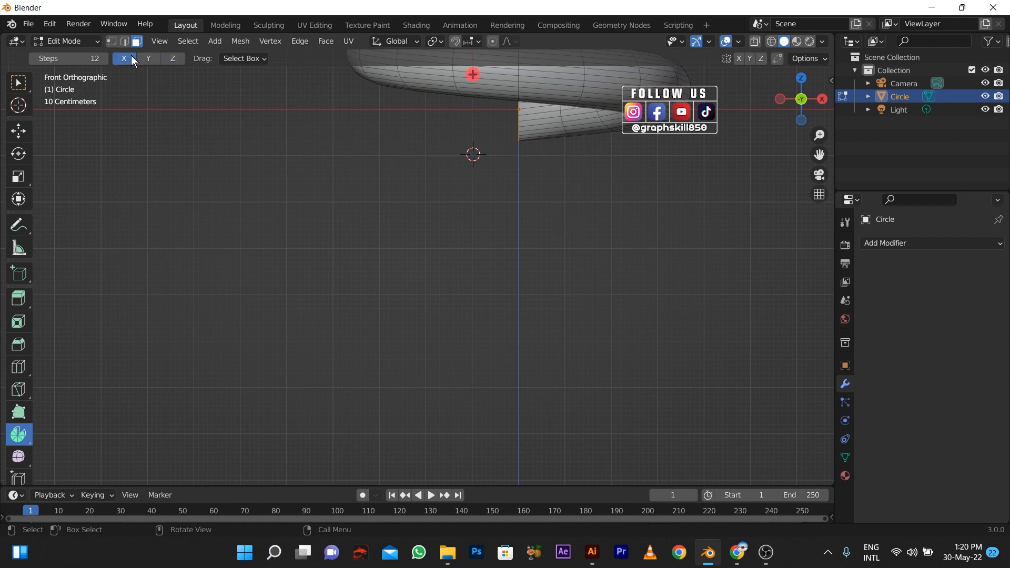
{"action": "left_click", "coordinate": [167, 58]}
{"action": "left_click_drag", "start_coordinate": [553, 155], "coordinate": [570, 232]}
{"action": "key", "text": "ctrl+z"}
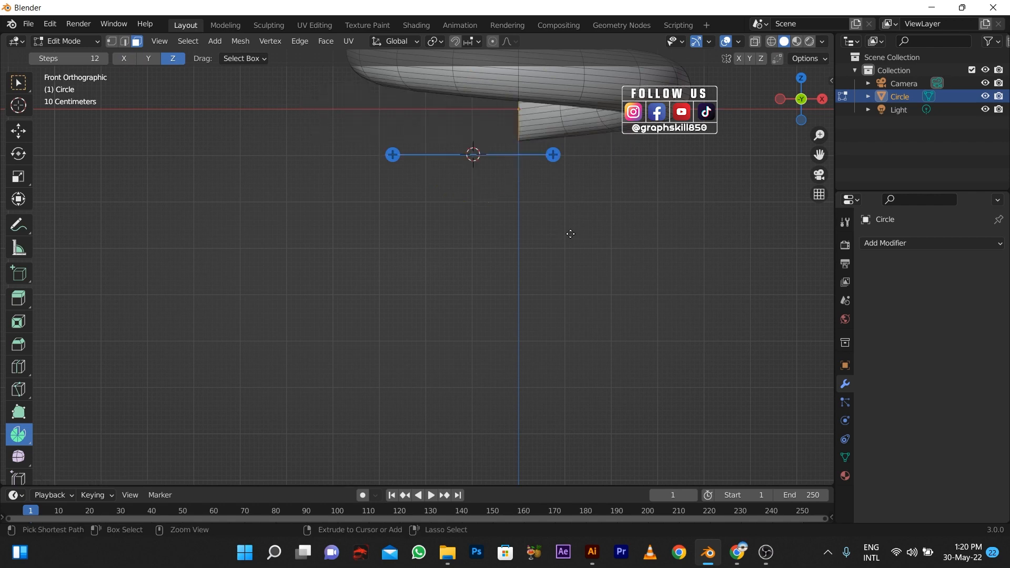
Try spinning the lower end face about X and about Y around the off-axis 3D cursor, undoing each attempt
{"action": "left_click", "coordinate": [133, 57]}
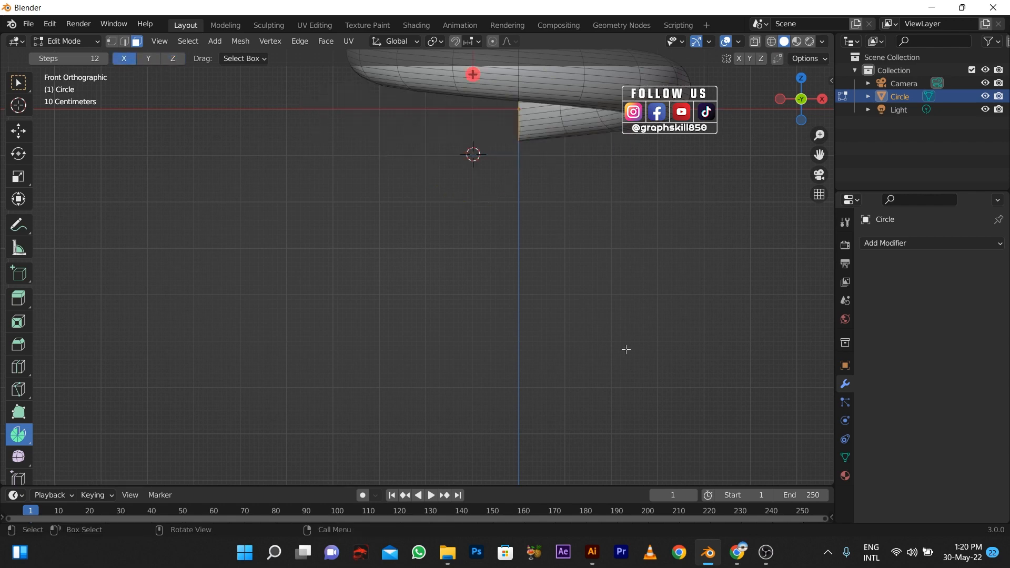
{"action": "scroll", "coordinate": [625, 350], "scroll_direction": "down", "scroll_amount": 3}
{"action": "left_click_drag", "start_coordinate": [449, 121], "coordinate": [389, 137]}
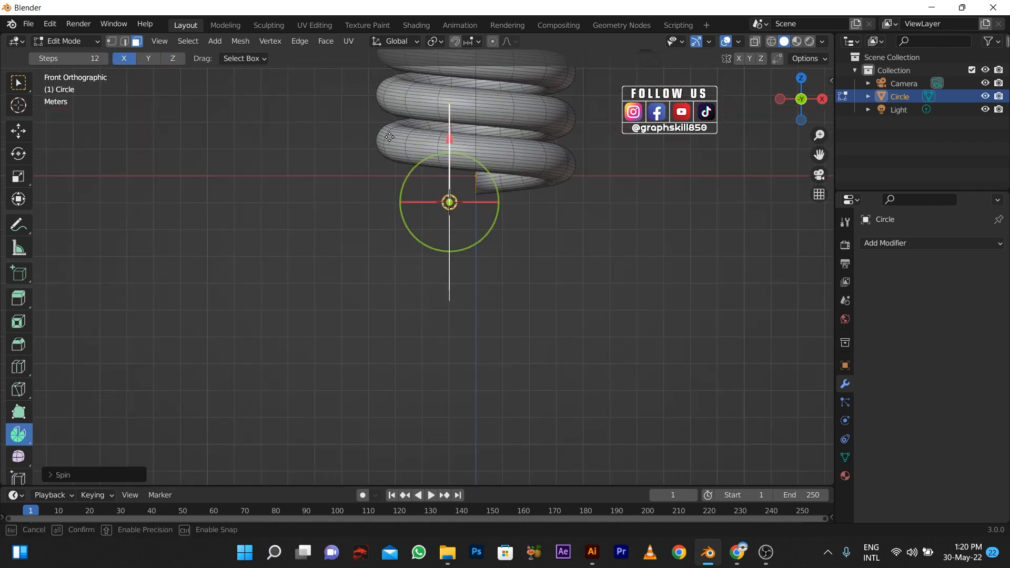
{"action": "left_click_drag", "start_coordinate": [508, 144], "coordinate": [498, 152]}
{"action": "key", "text": "ctrl+z"}
{"action": "left_click", "coordinate": [152, 60]}
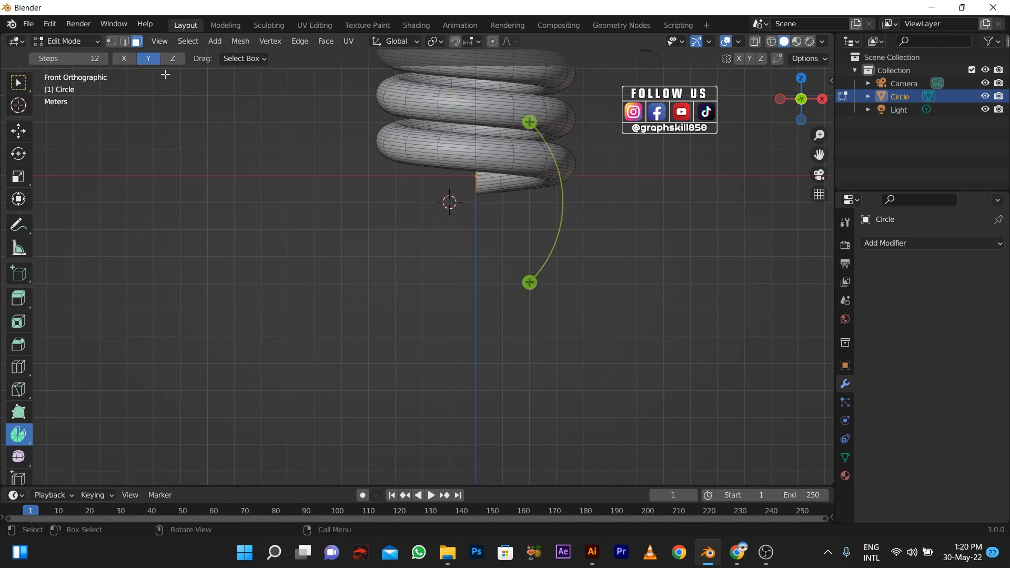
{"action": "left_click_drag", "start_coordinate": [530, 123], "coordinate": [305, 185]}
{"action": "key", "text": "ctrl+z"}
Move the 3D cursor onto the Z axis just below the coil's lower end and spin the end face a quarter turn about Y in 12 steps
{"action": "scroll", "coordinate": [431, 225], "scroll_direction": "up", "scroll_amount": 2}
{"action": "middle_click_drag", "start_coordinate": [462, 226], "coordinate": [463, 311], "text": "shift"}
{"action": "left_click", "coordinate": [19, 107]}
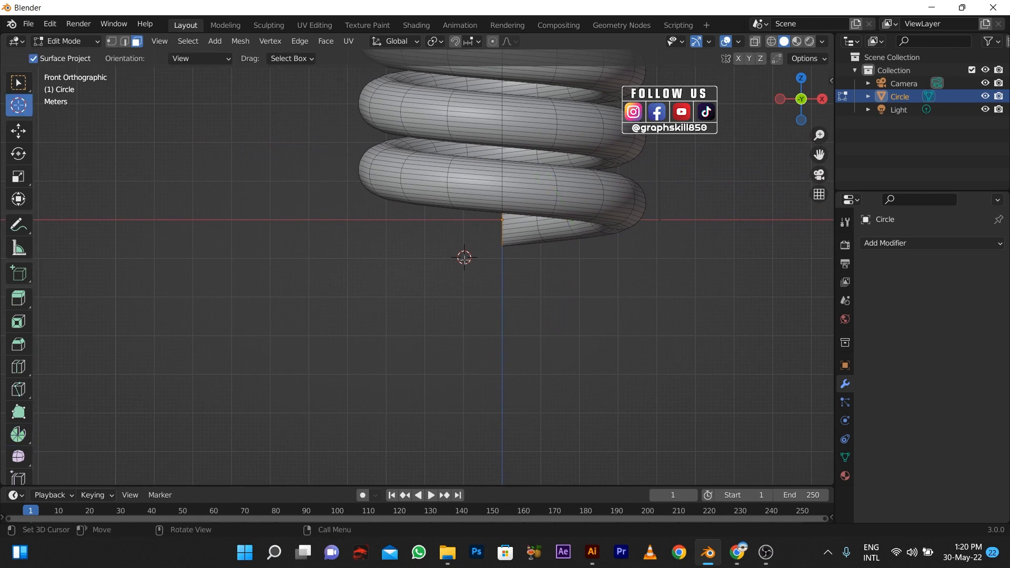
{"action": "left_click_drag", "start_coordinate": [464, 258], "coordinate": [502, 276]}
{"action": "left_click", "coordinate": [18, 434]}
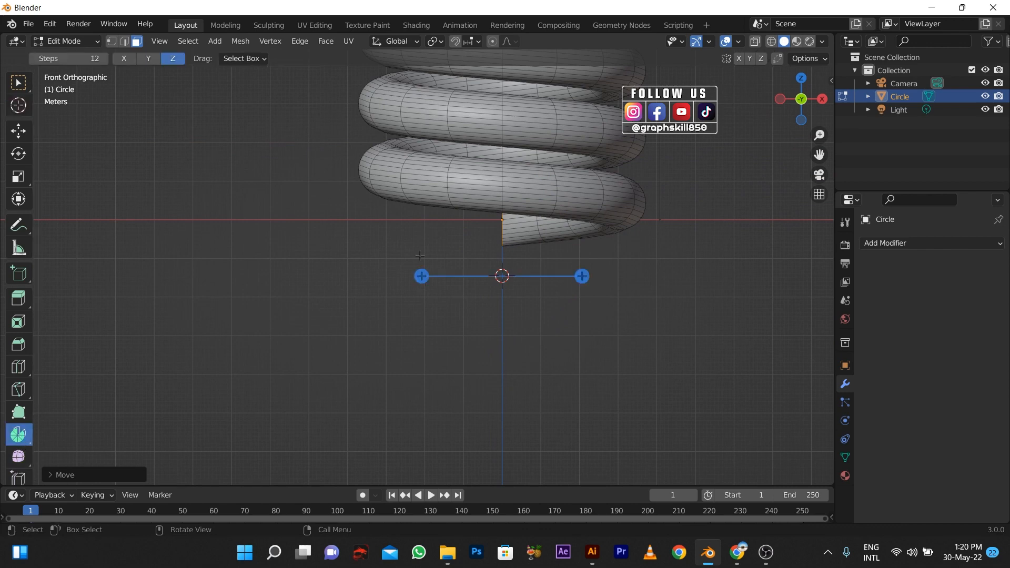
{"action": "left_click", "coordinate": [149, 56]}
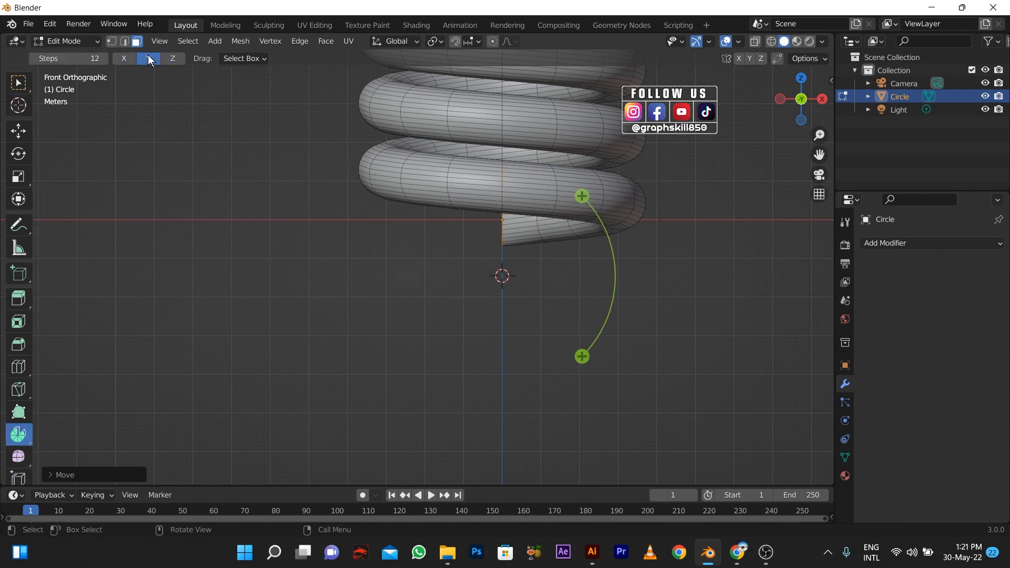
{"action": "left_click_drag", "start_coordinate": [582, 196], "coordinate": [404, 168]}
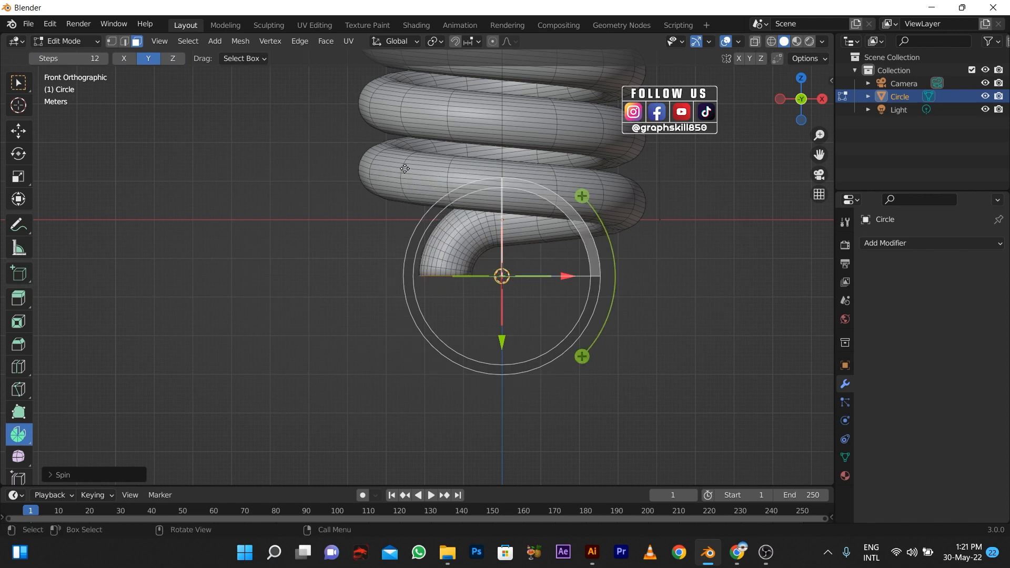
Extrude the bent lower end face straight down by about 3.6 m
{"action": "scroll", "coordinate": [413, 267], "scroll_direction": "down", "scroll_amount": 3}
{"action": "middle_click_drag", "start_coordinate": [413, 267], "coordinate": [415, 210]}
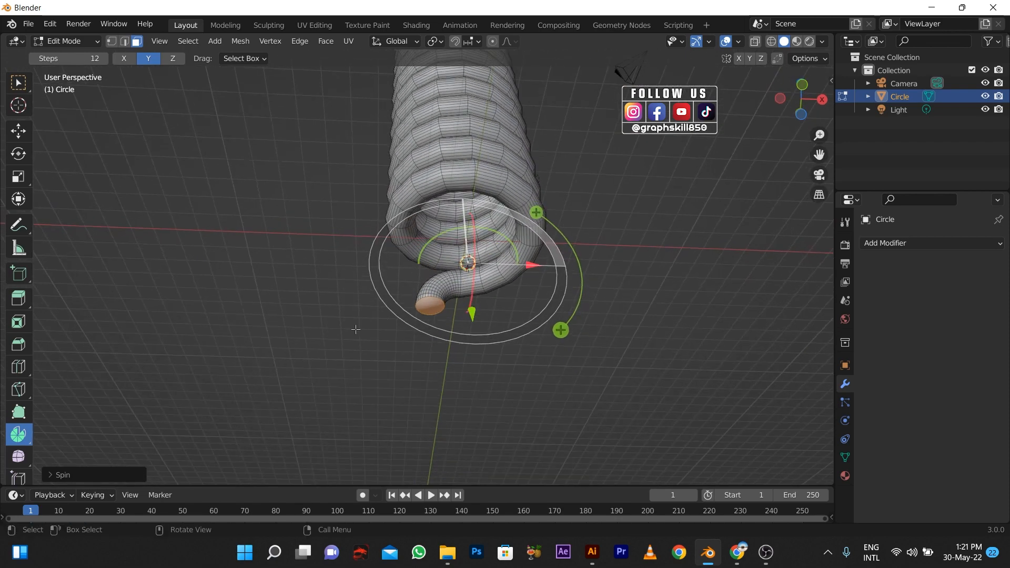
{"action": "key", "text": "KP_1"}
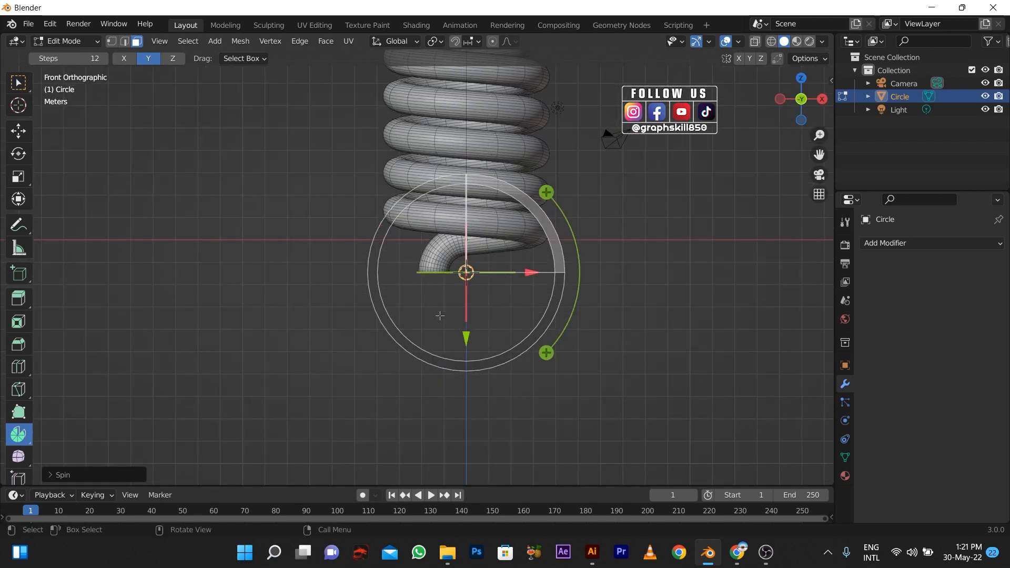
{"action": "key", "text": "e"}
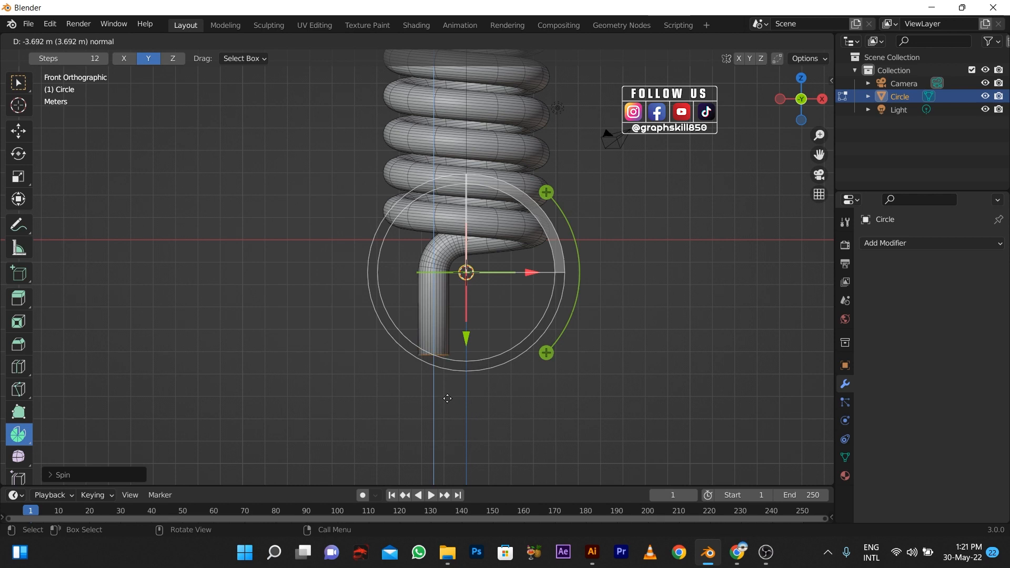
{"action": "left_click", "coordinate": [447, 395]}
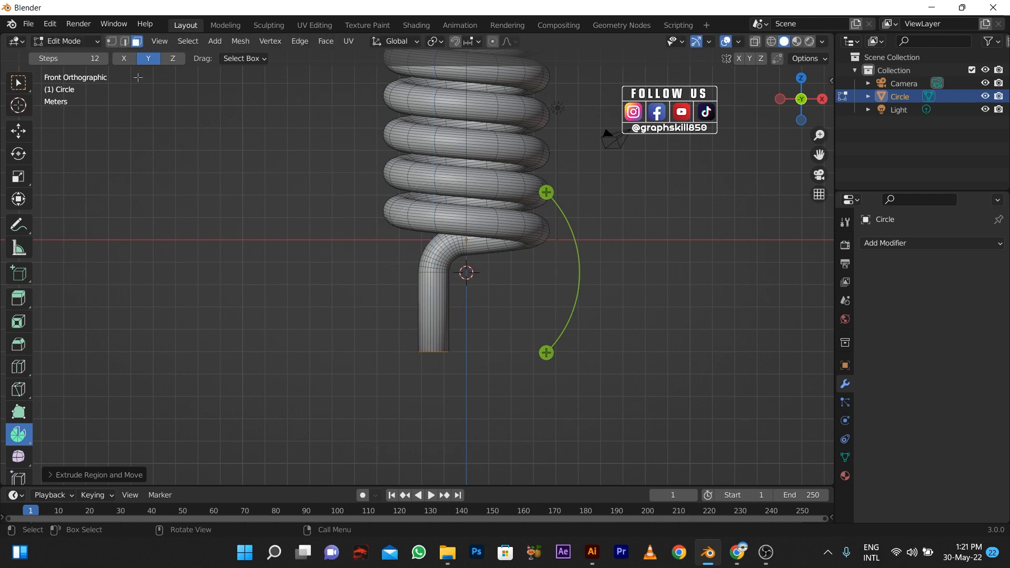
Try spinning the extruded lower end face about Z around the current 3D cursor, and undo it
{"action": "left_click", "coordinate": [122, 59]}
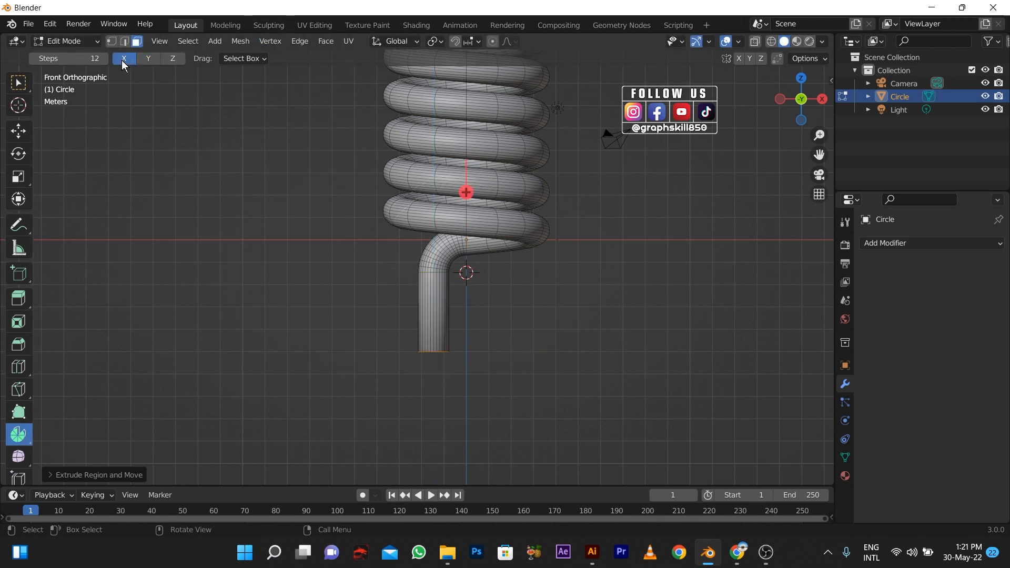
{"action": "left_click", "coordinate": [169, 59]}
{"action": "left_click_drag", "start_coordinate": [547, 273], "coordinate": [445, 246]}
{"action": "left_click_drag", "start_coordinate": [391, 273], "coordinate": [450, 183]}
{"action": "key", "text": "ctrl+z"}
Try spinning the extruded lower end face about Y in both directions around the current 3D cursor, undoing each attempt
{"action": "left_click", "coordinate": [124, 59]}
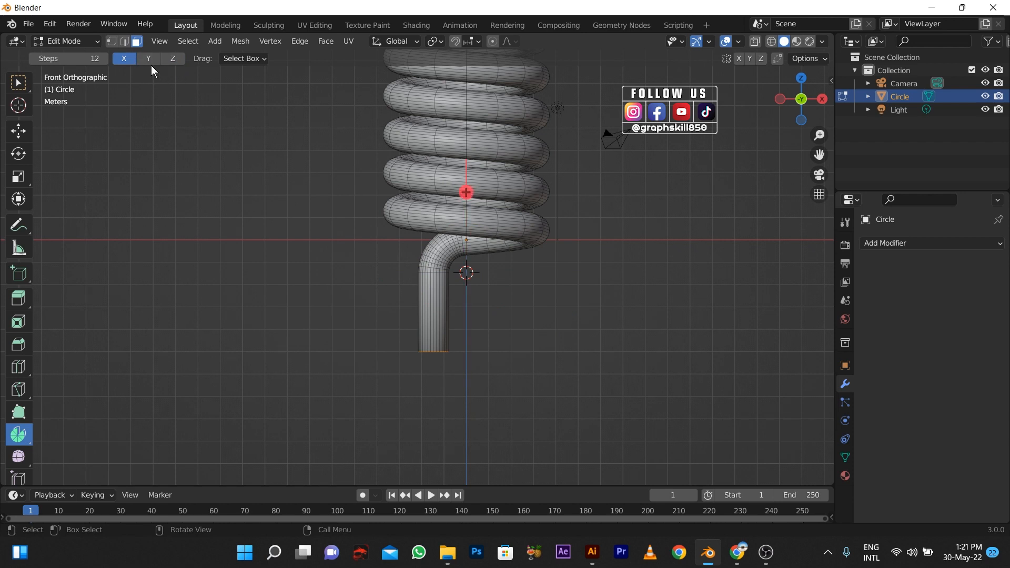
{"action": "left_click", "coordinate": [149, 58]}
{"action": "left_click_drag", "start_coordinate": [546, 191], "coordinate": [543, 365]}
{"action": "key", "text": "ctrl+z"}
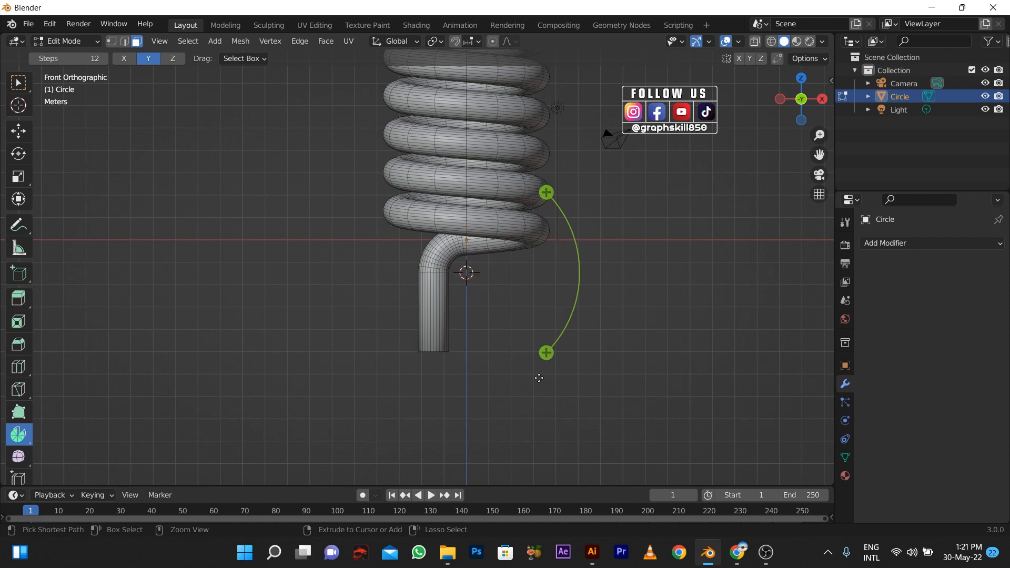
{"action": "middle_click_drag", "start_coordinate": [539, 377], "coordinate": [450, 362]}
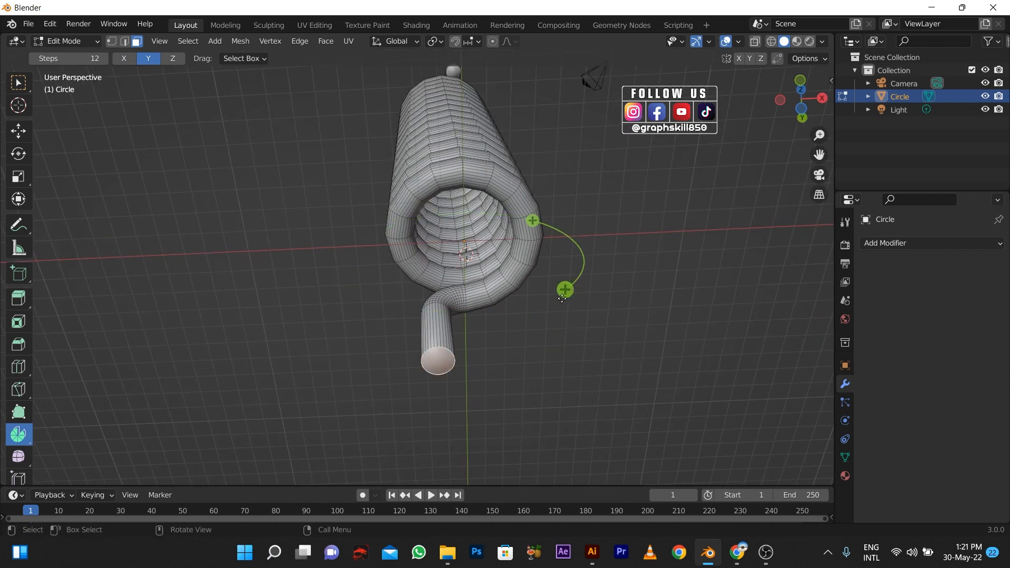
{"action": "key", "text": "KP_1"}
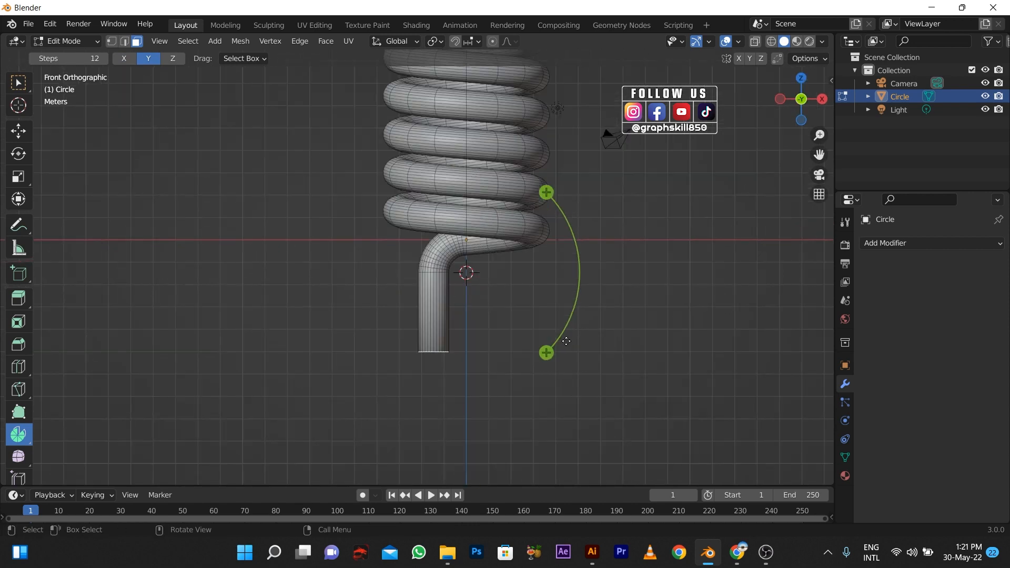
{"action": "left_click_drag", "start_coordinate": [546, 352], "coordinate": [574, 287]}
{"action": "key", "text": "ctrl+z"}
Move the 3D cursor down the Z axis level with the extruded end face and try spinning the face about Y both ways, undoing each attempt
{"action": "left_click", "coordinate": [18, 108]}
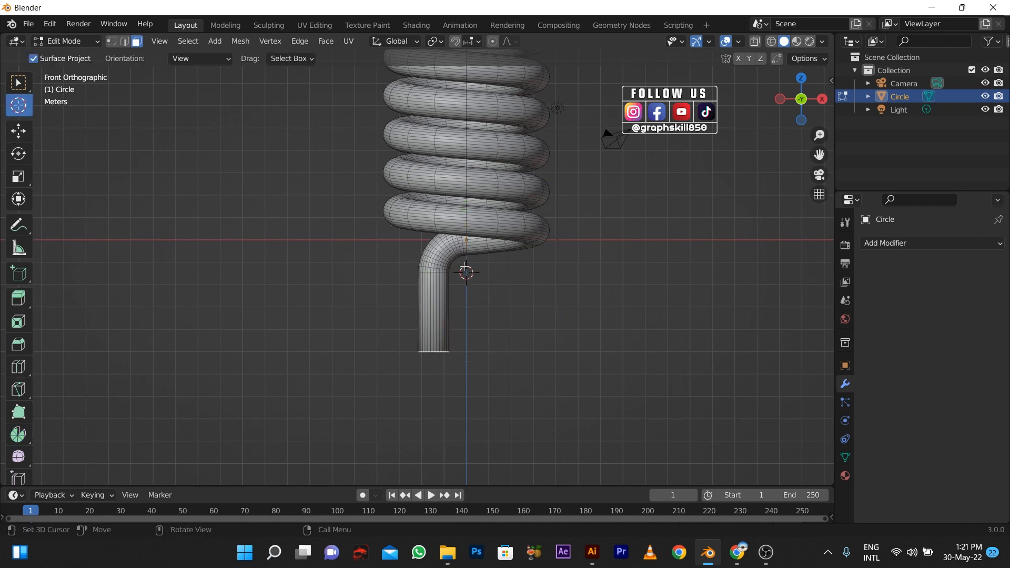
{"action": "left_click_drag", "start_coordinate": [466, 272], "coordinate": [466, 352]}
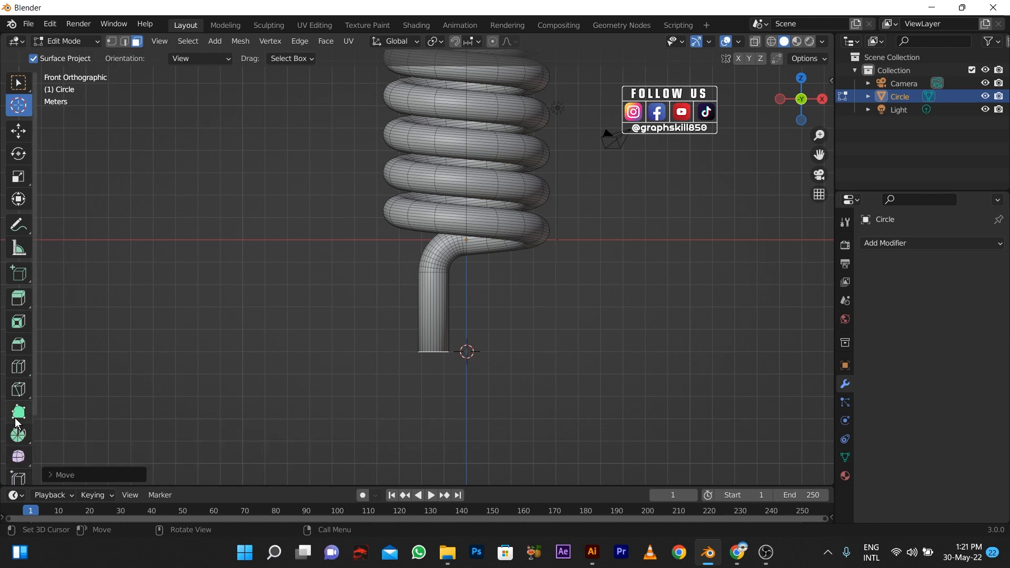
{"action": "left_click", "coordinate": [18, 434]}
{"action": "left_click_drag", "start_coordinate": [547, 351], "coordinate": [141, 283]}
{"action": "left_click", "coordinate": [152, 59]}
{"action": "key", "text": "ctrl+z"}
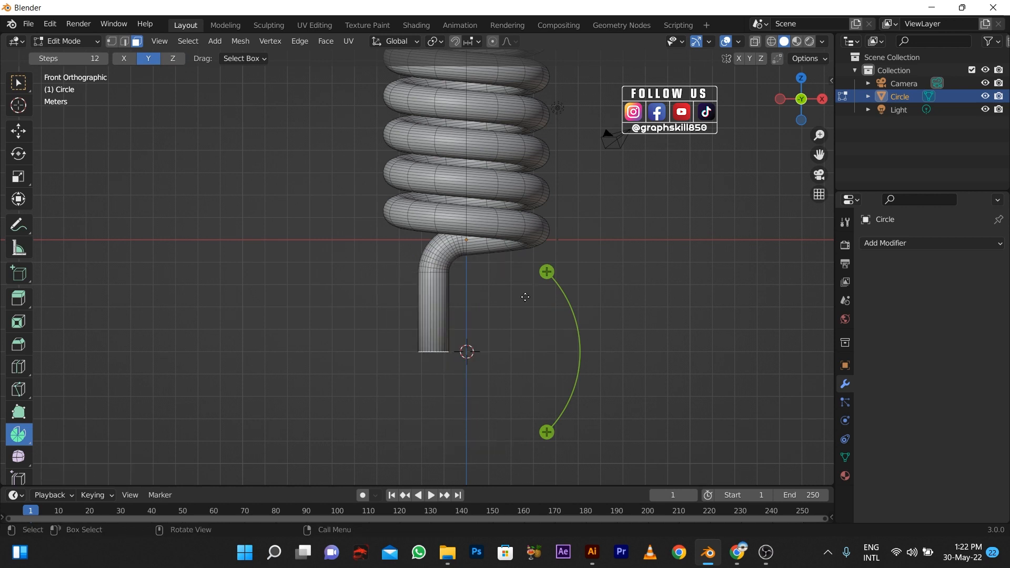
{"action": "left_click_drag", "start_coordinate": [546, 271], "coordinate": [135, 554]}
{"action": "key", "text": "ctrl+z"}
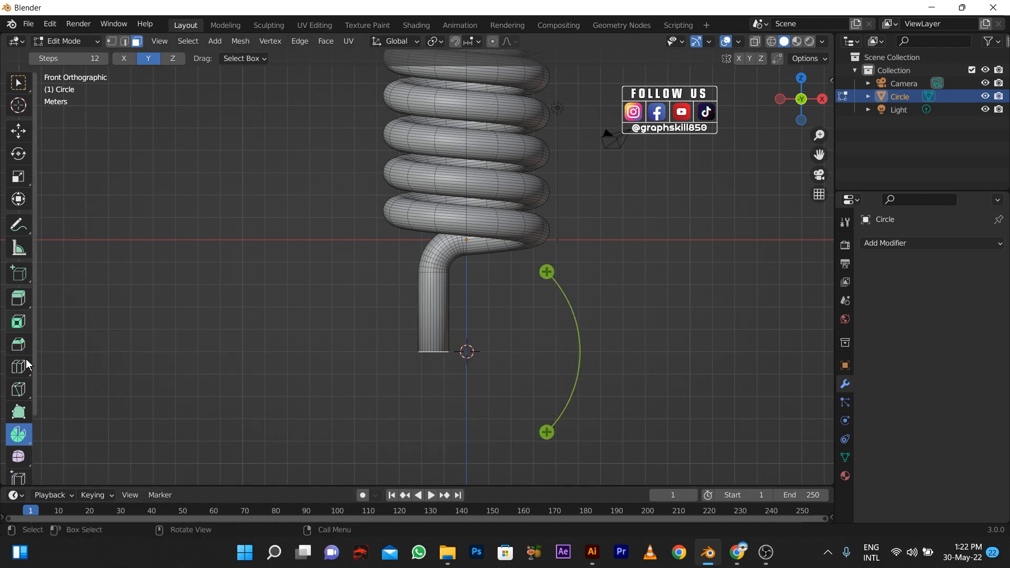
Shift the 3D cursor away from the Z axis toward +X and try spinning the lower end face about Y around it, undoing the attempt
{"action": "left_click", "coordinate": [18, 105]}
{"action": "left_click_drag", "start_coordinate": [466, 351], "coordinate": [502, 353]}
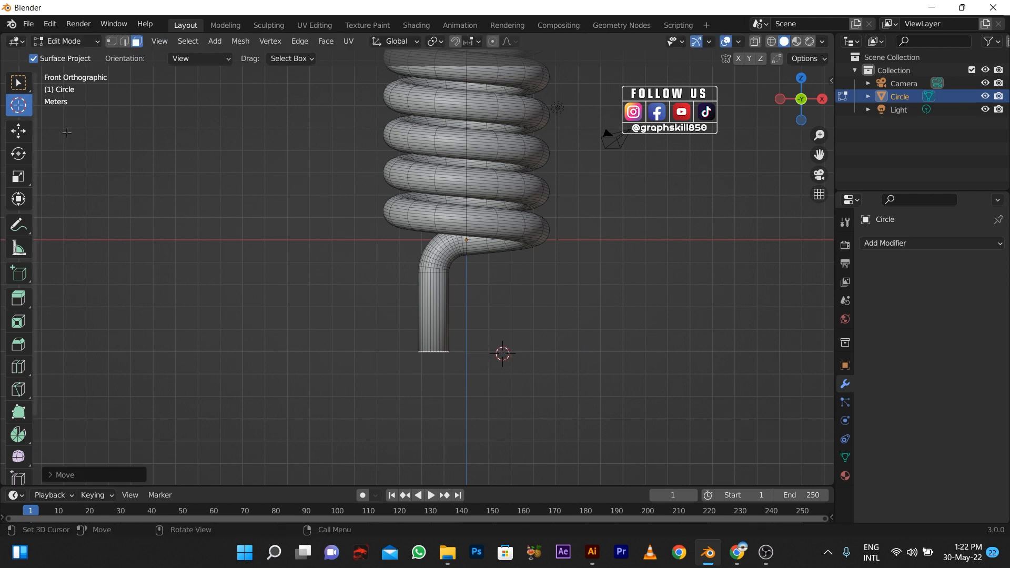
{"action": "left_click", "coordinate": [26, 436]}
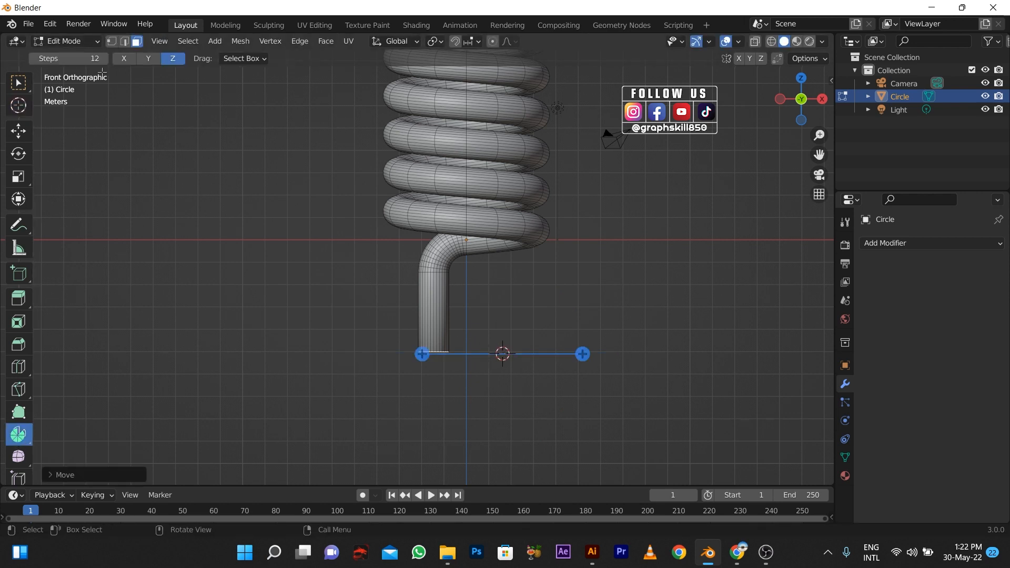
{"action": "left_click", "coordinate": [148, 58]}
{"action": "left_click_drag", "start_coordinate": [582, 273], "coordinate": [534, 226]}
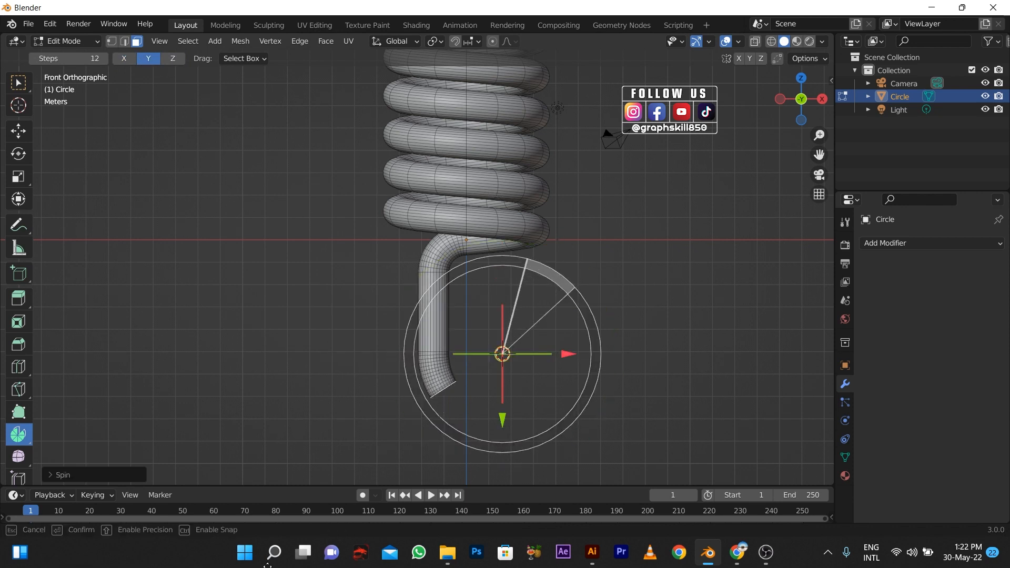
{"action": "left_click_drag", "start_coordinate": [267, 566], "coordinate": [453, 404]}
{"action": "key", "text": "ctrl+z"}
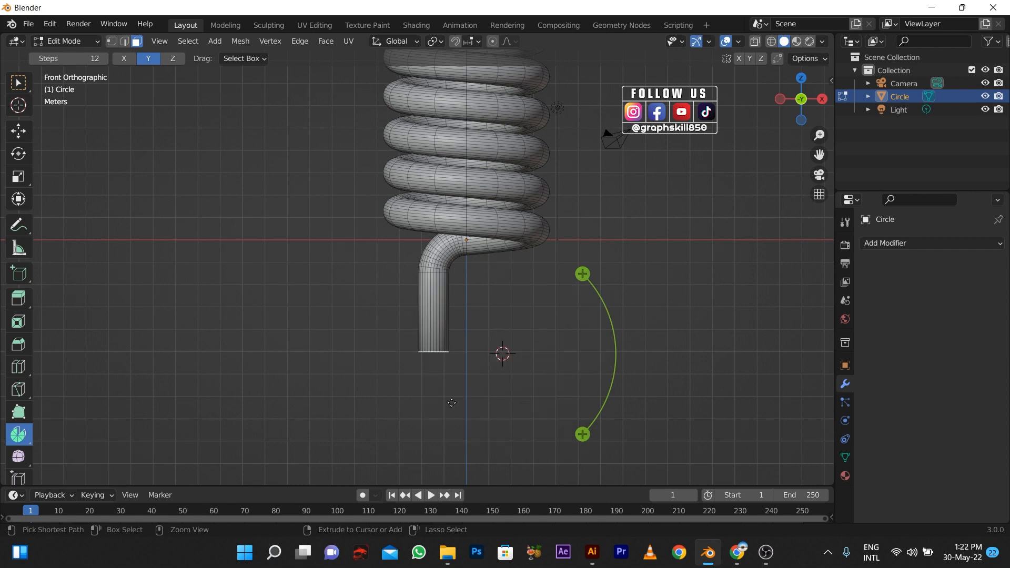
Bring the 3D cursor back closer to the Z axis and spin the lower end face nearly a half turn about Y in 12 steps
{"action": "left_click", "coordinate": [19, 105]}
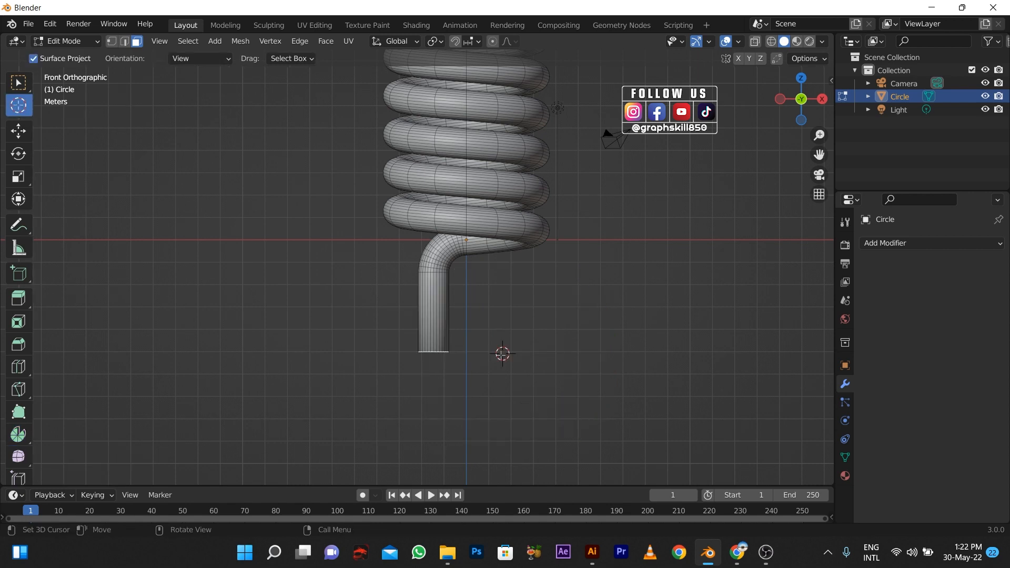
{"action": "key", "text": "g"}
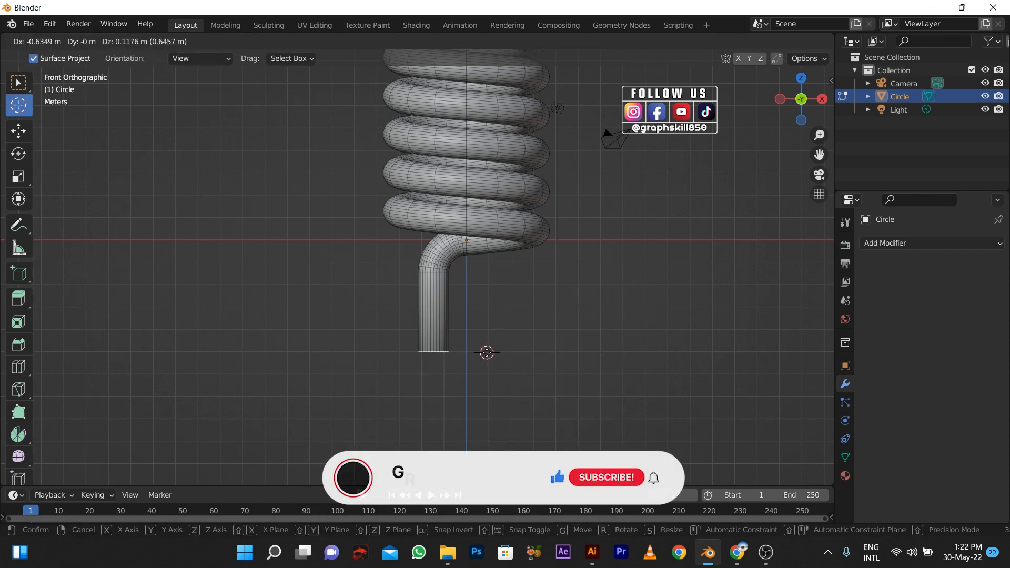
{"action": "left_click_drag", "start_coordinate": [487, 352], "coordinate": [484, 351]}
{"action": "left_click", "coordinate": [18, 434]}
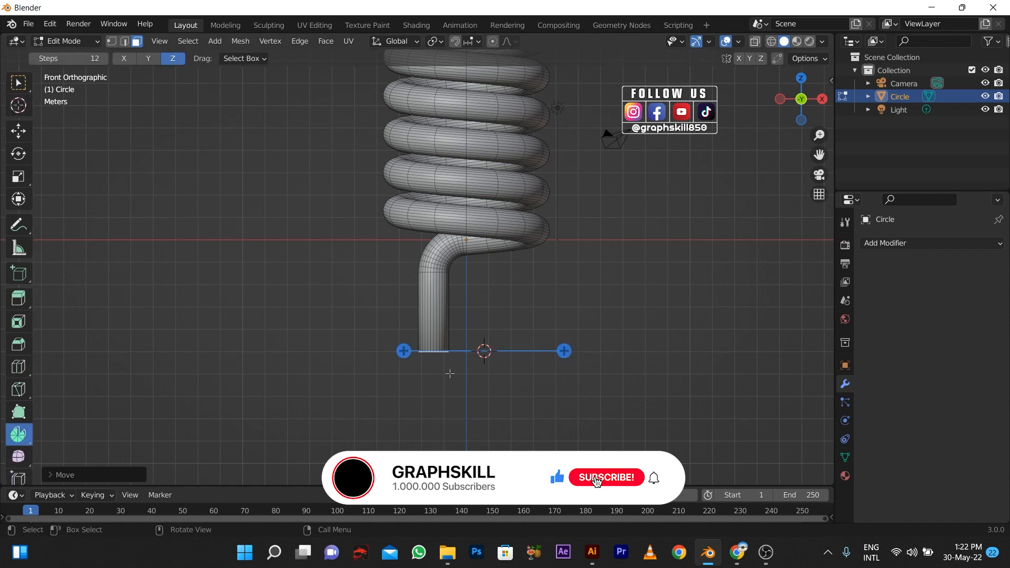
{"action": "left_click", "coordinate": [148, 58]}
{"action": "left_click_drag", "start_coordinate": [581, 284], "coordinate": [377, 445]}
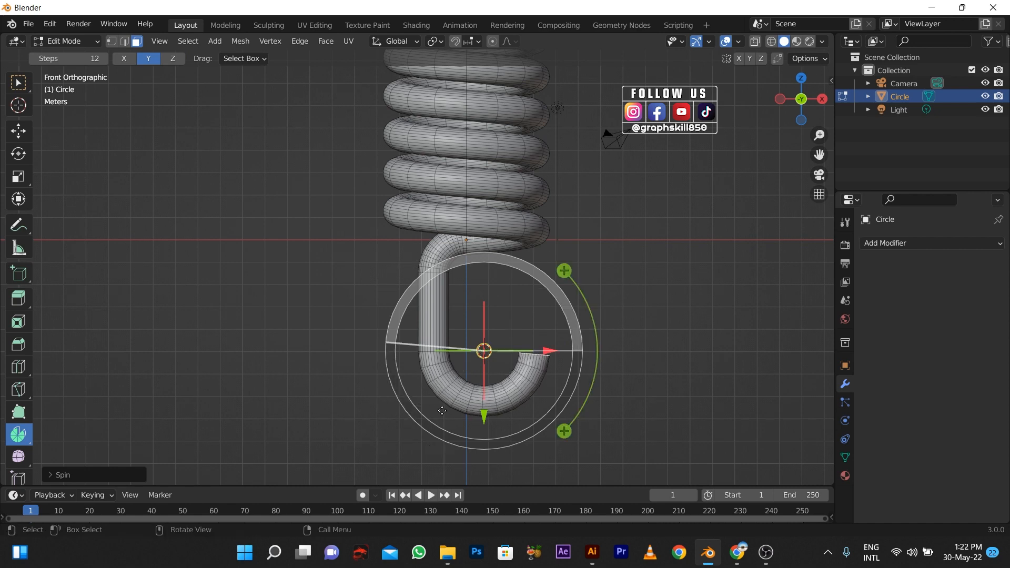
Try extruding the hook's open end face, cancel the move, and inspect the hook from several angles
{"action": "key", "text": "e"}
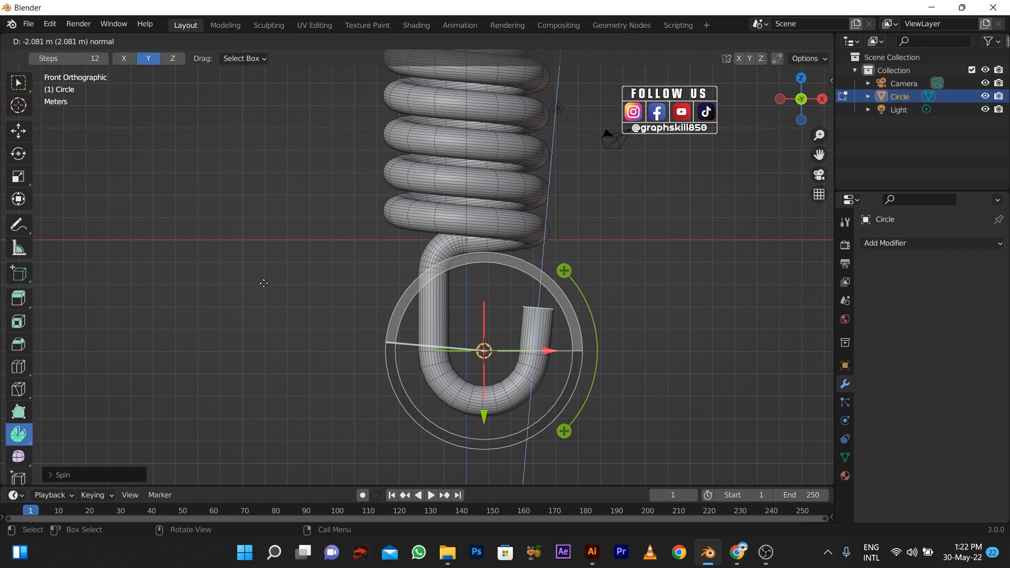
{"action": "right_click", "coordinate": [269, 305]}
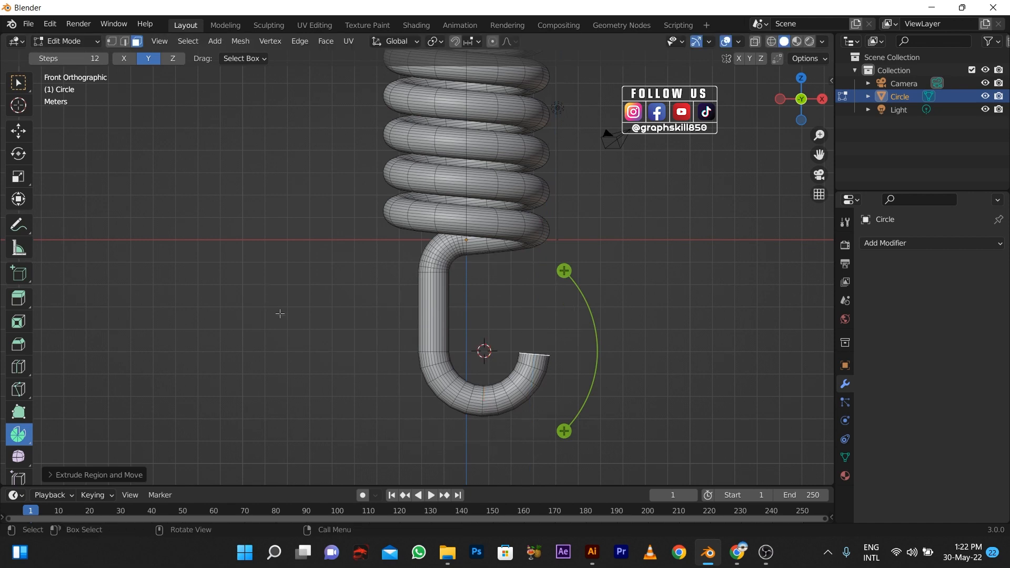
{"action": "middle_click_drag", "start_coordinate": [500, 388], "coordinate": [469, 410]}
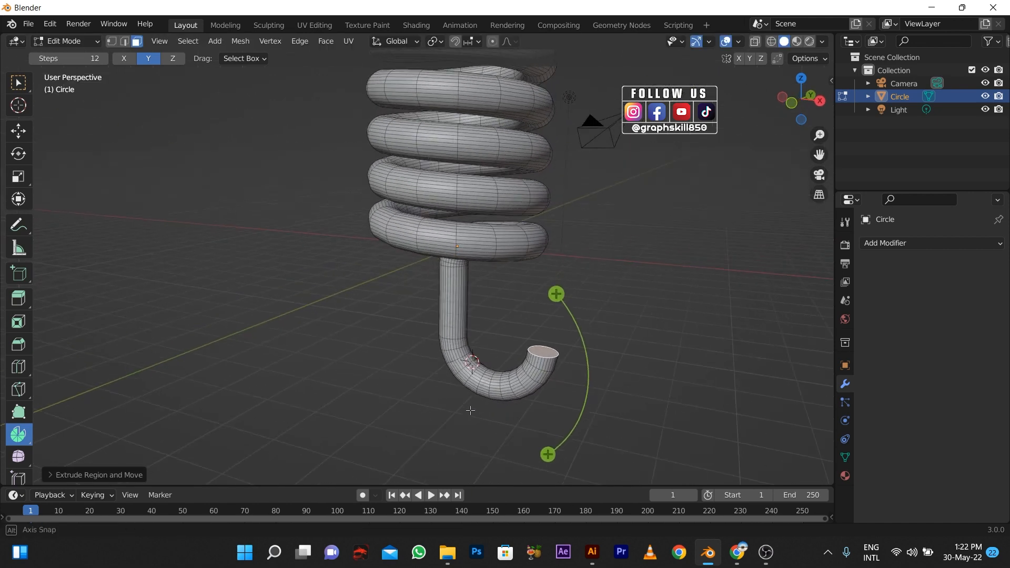
{"action": "scroll", "coordinate": [485, 405], "scroll_direction": "down", "scroll_amount": 8}
{"action": "middle_click_drag", "start_coordinate": [424, 349], "coordinate": [216, 380]}
{"action": "scroll", "coordinate": [374, 345], "scroll_direction": "up", "scroll_amount": 5}
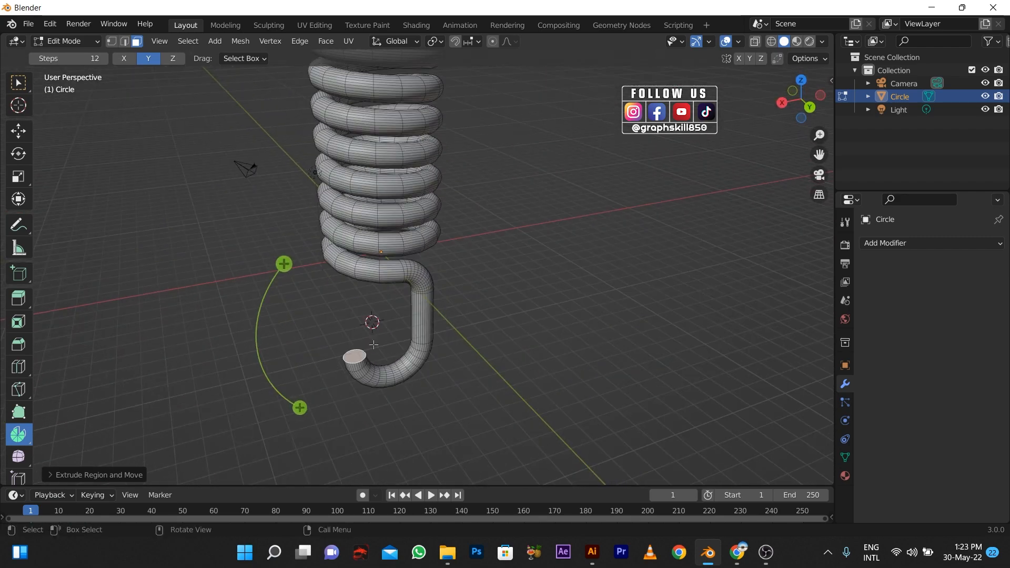
{"action": "scroll", "coordinate": [337, 368], "scroll_direction": "up", "scroll_amount": 4}
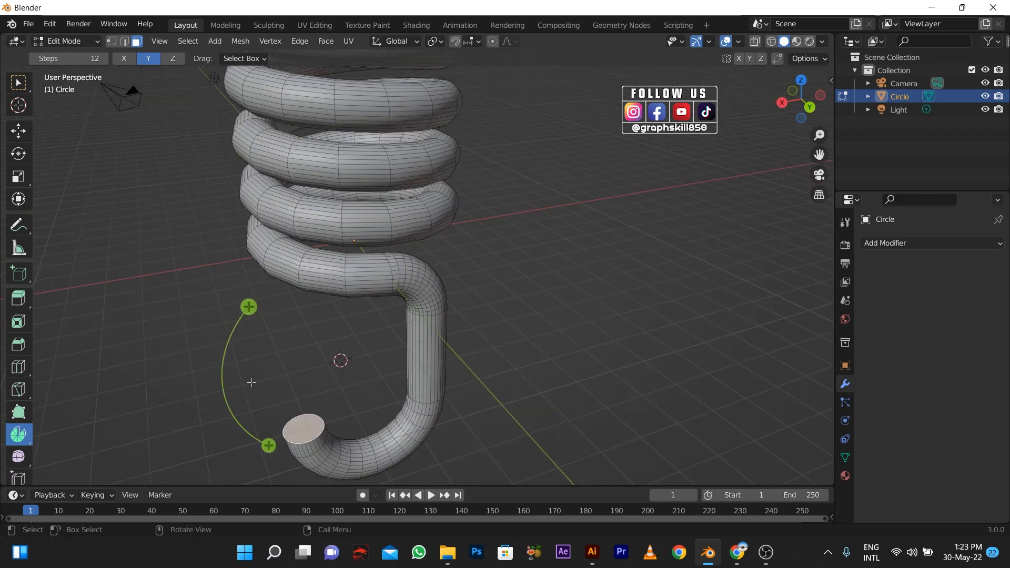
{"action": "middle_click_drag", "start_coordinate": [302, 384], "coordinate": [300, 346]}
{"action": "middle_click_drag", "start_coordinate": [286, 389], "coordinate": [271, 386]}
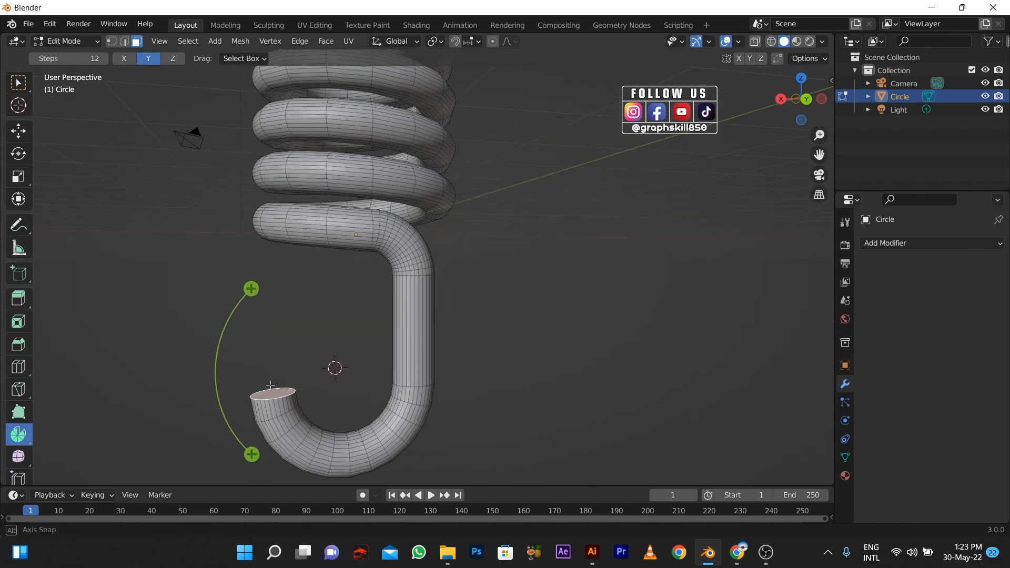
Try scaling and rotating the hook's open end face, with the rotation attempted in front view
{"action": "left_click", "coordinate": [16, 159]}
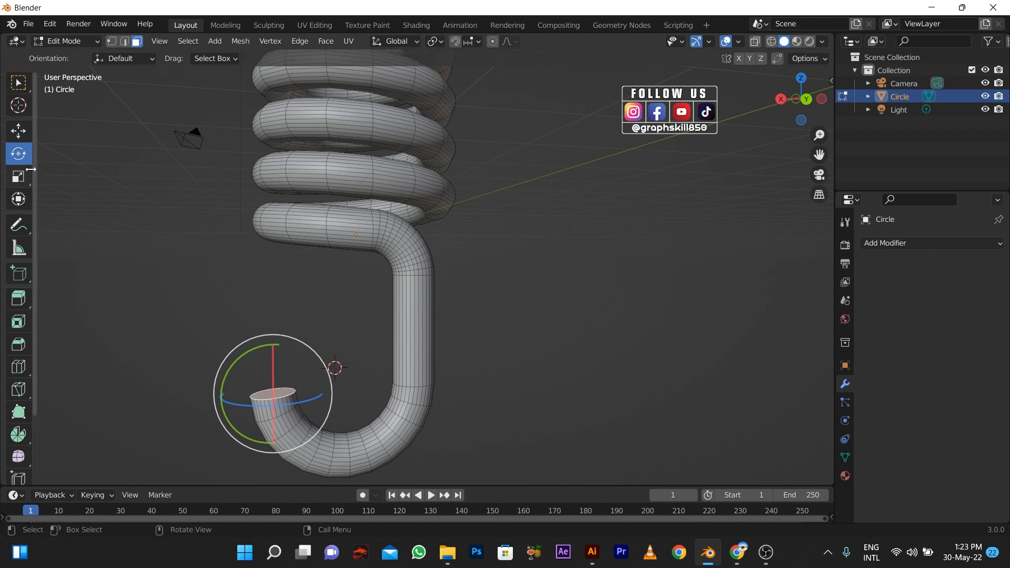
{"action": "key", "text": "s"}
{"action": "right_click", "coordinate": [219, 286]}
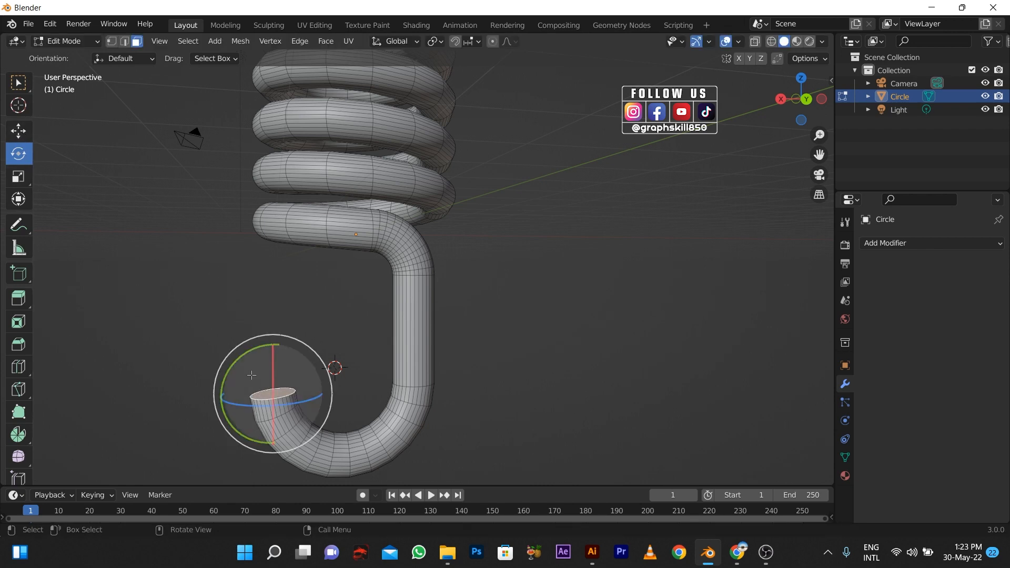
{"action": "key", "text": "KP_1"}
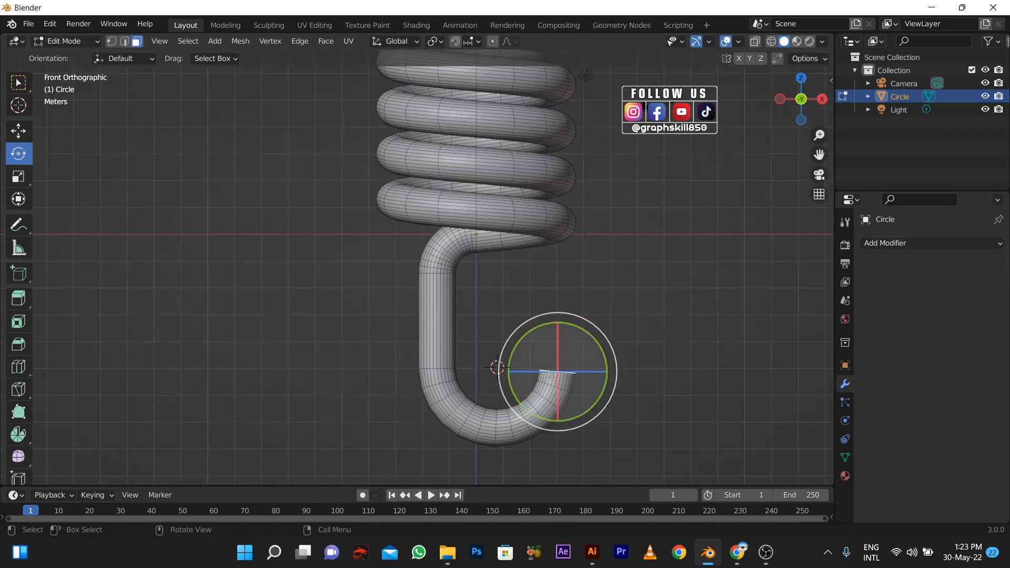
{"action": "scroll", "coordinate": [553, 377], "scroll_direction": "up", "scroll_amount": 2}
{"action": "left_click_drag", "start_coordinate": [560, 412], "coordinate": [559, 415]}
{"action": "left_click", "coordinate": [556, 394]}
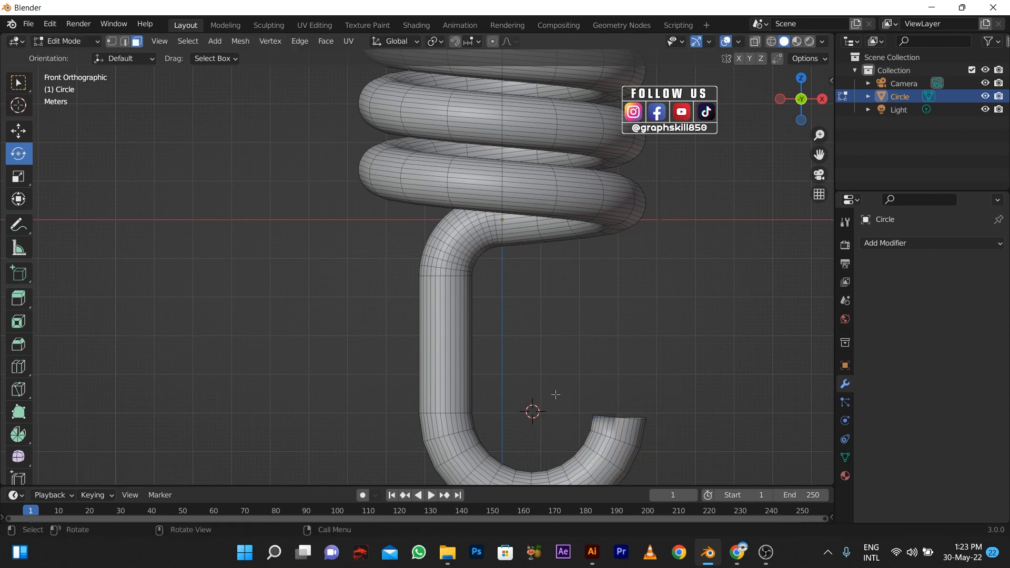
Reselect the hook's end face and try rotating it level in both vertex and face selection modes, undoing the attempts
{"action": "middle_click_drag", "start_coordinate": [546, 430], "coordinate": [567, 376]}
{"action": "left_click", "coordinate": [568, 373]}
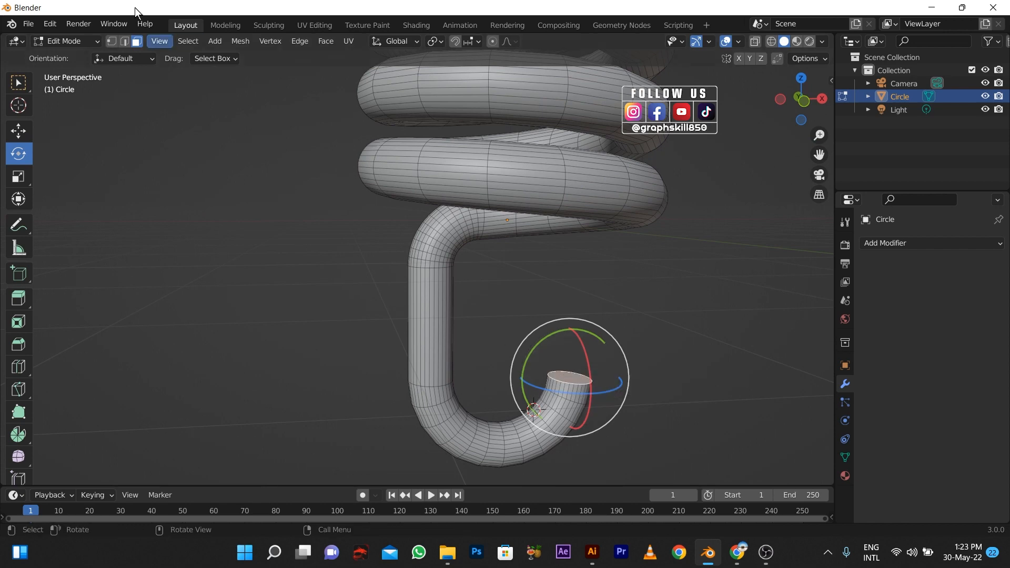
{"action": "left_click", "coordinate": [111, 41]}
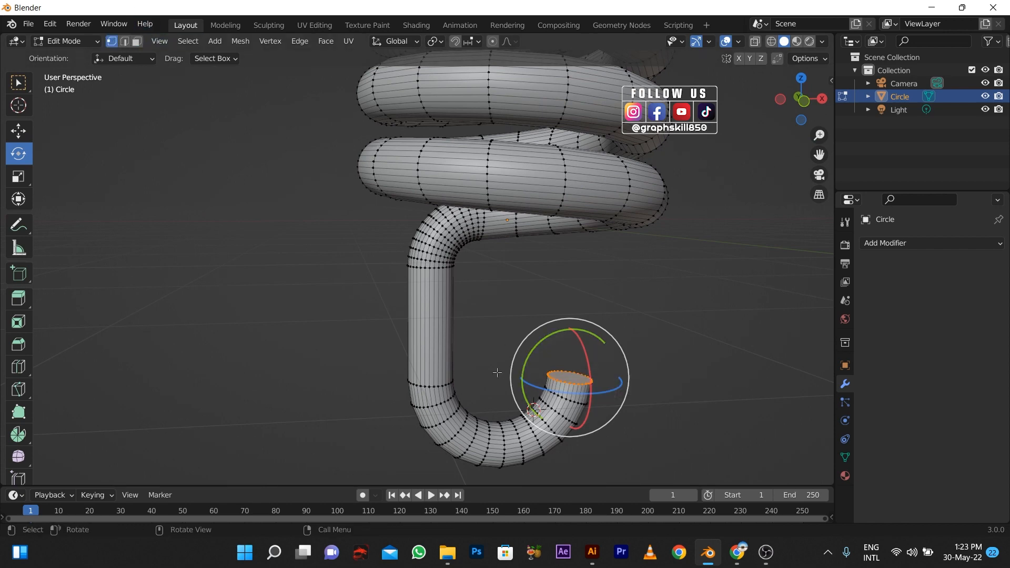
{"action": "key", "text": "KP_1"}
{"action": "left_click_drag", "start_coordinate": [561, 415], "coordinate": [562, 400]}
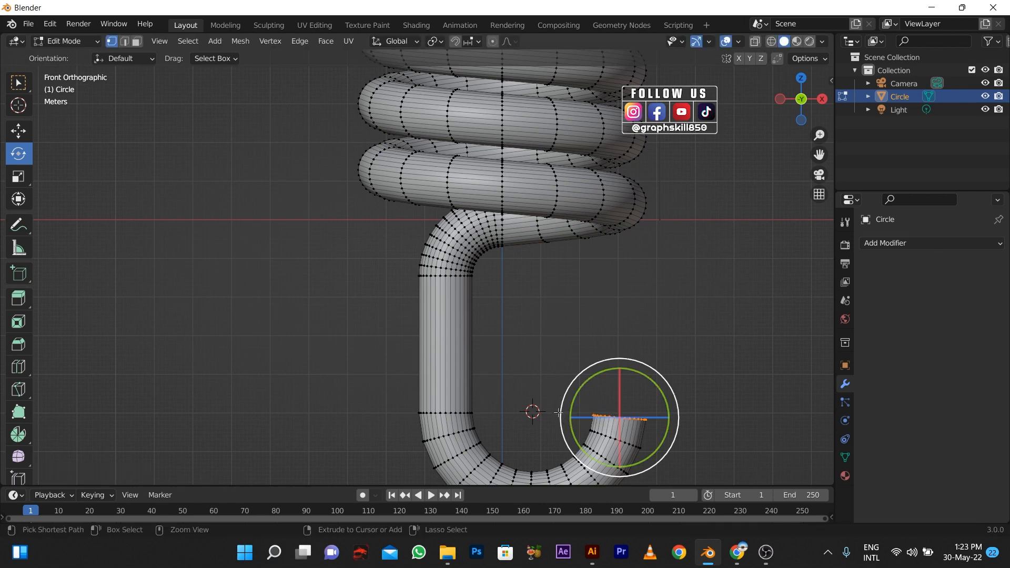
{"action": "key", "text": "3"}
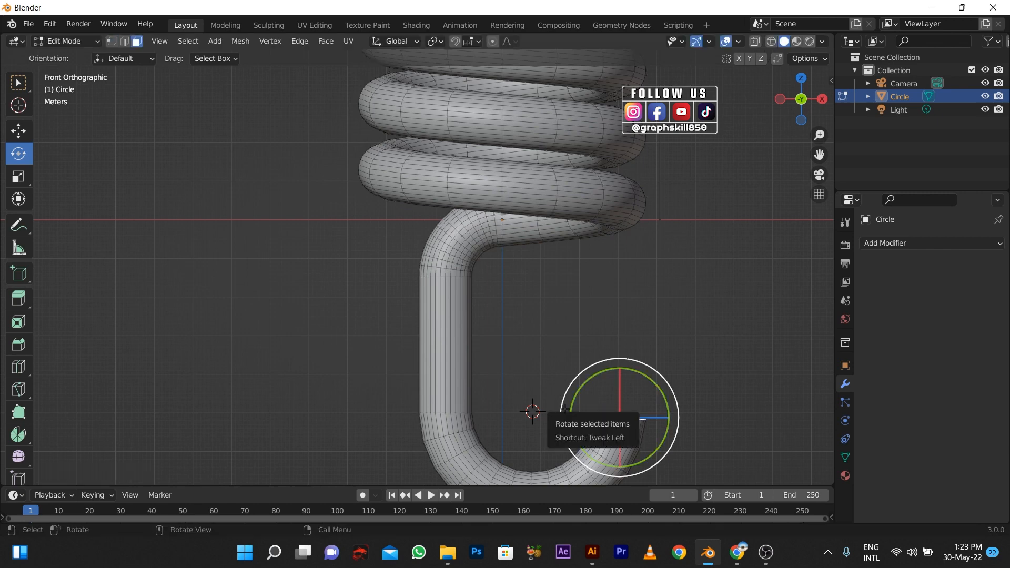
{"action": "left_click", "coordinate": [111, 42]}
{"action": "left_click_drag", "start_coordinate": [559, 422], "coordinate": [554, 430]}
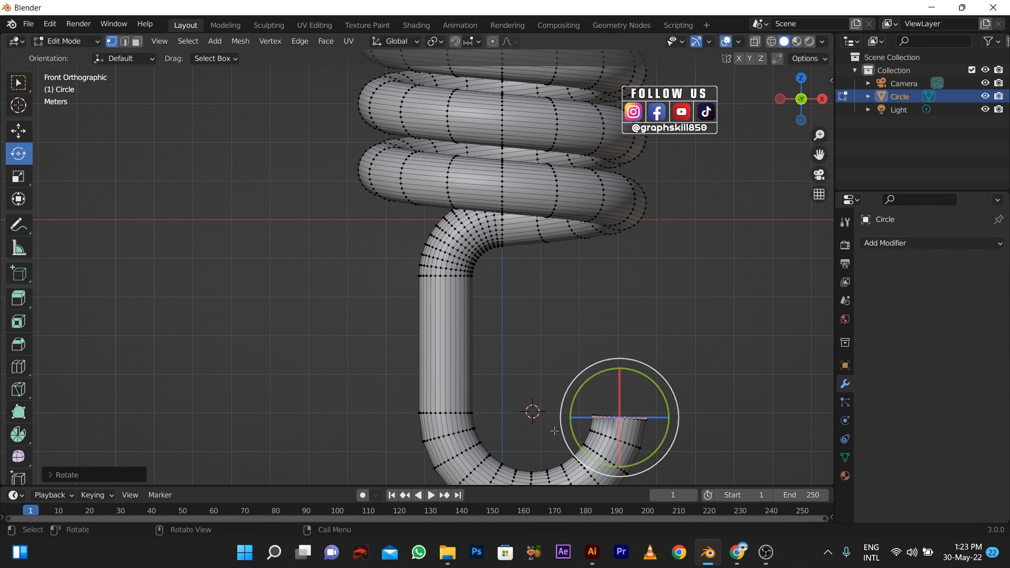
{"action": "key", "text": "3"}
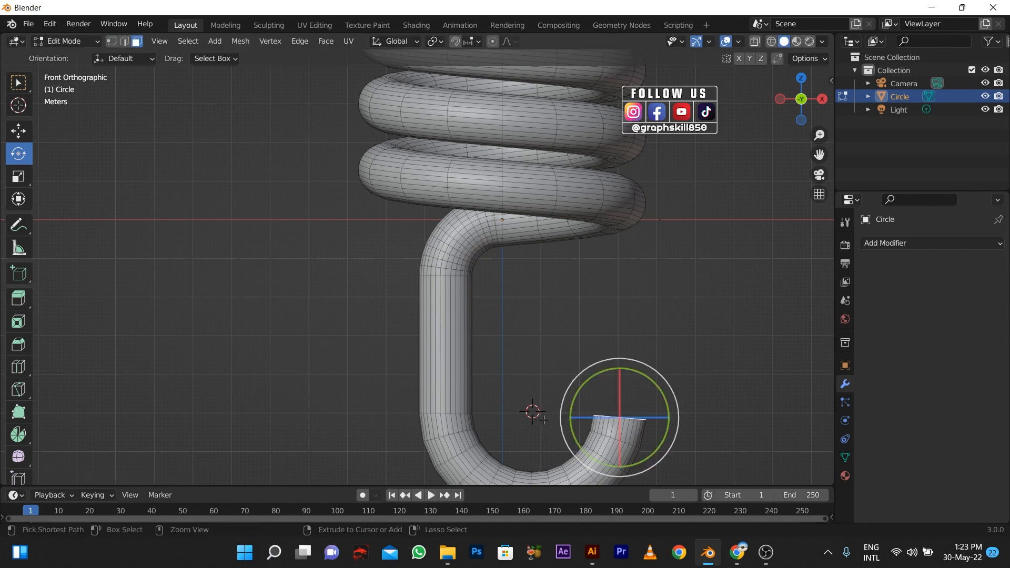
{"action": "left_click_drag", "start_coordinate": [560, 416], "coordinate": [551, 365]}
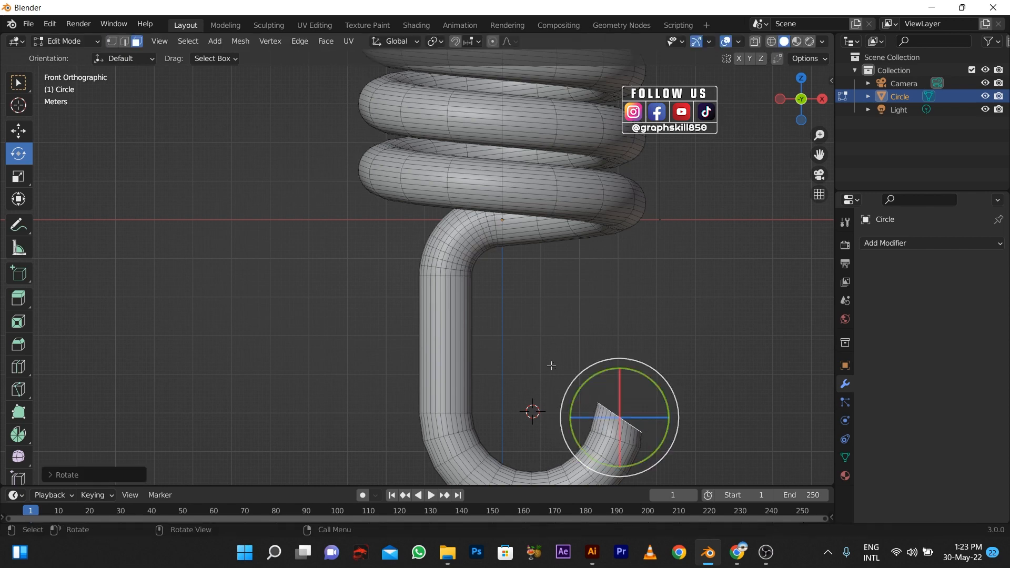
{"action": "key", "text": "ctrl+z"}
Rotate the hook's end ring a few degrees until level in vertex mode and extrude it up to about mid-height of the straight shank
{"action": "key", "text": "1"}
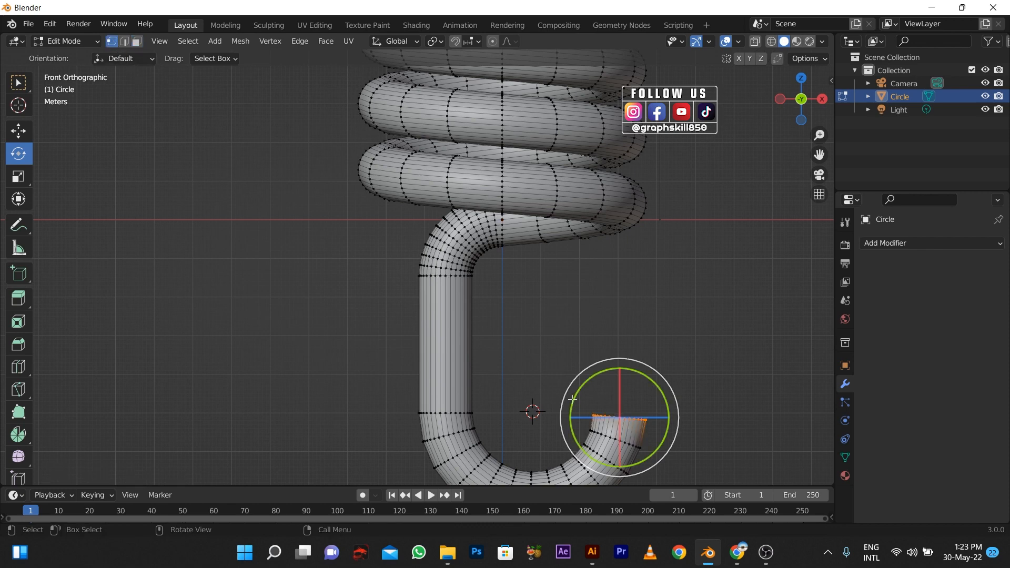
{"action": "left_click_drag", "start_coordinate": [561, 408], "coordinate": [562, 406]}
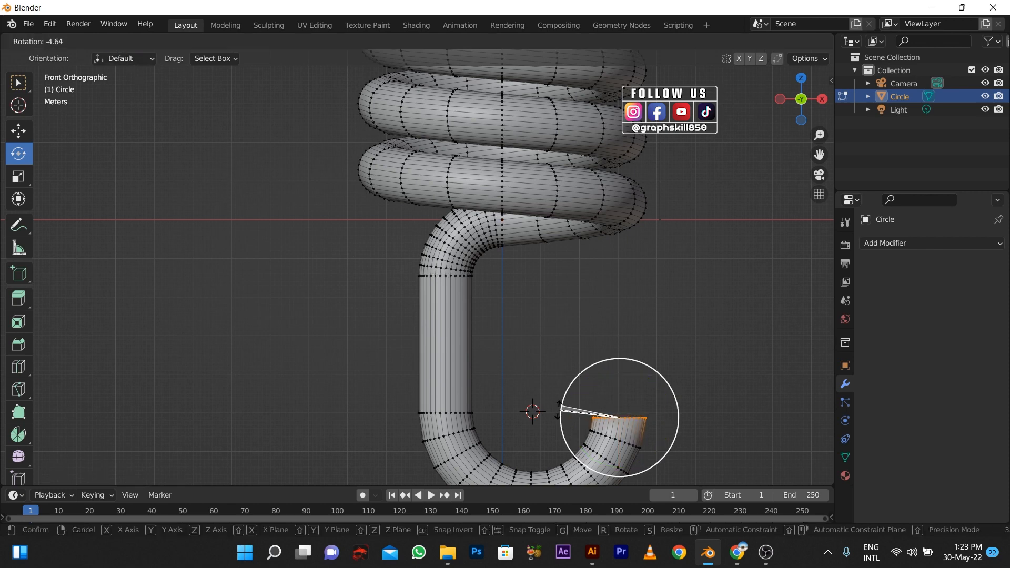
{"action": "left_click_drag", "start_coordinate": [561, 408], "coordinate": [564, 419]}
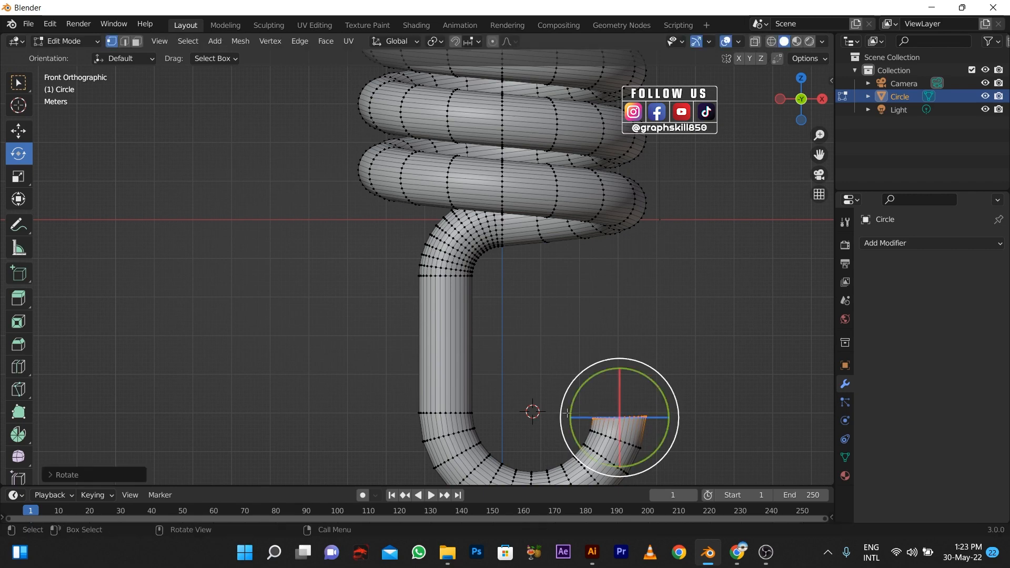
{"action": "key", "text": "e"}
{"action": "left_click", "coordinate": [592, 338]}
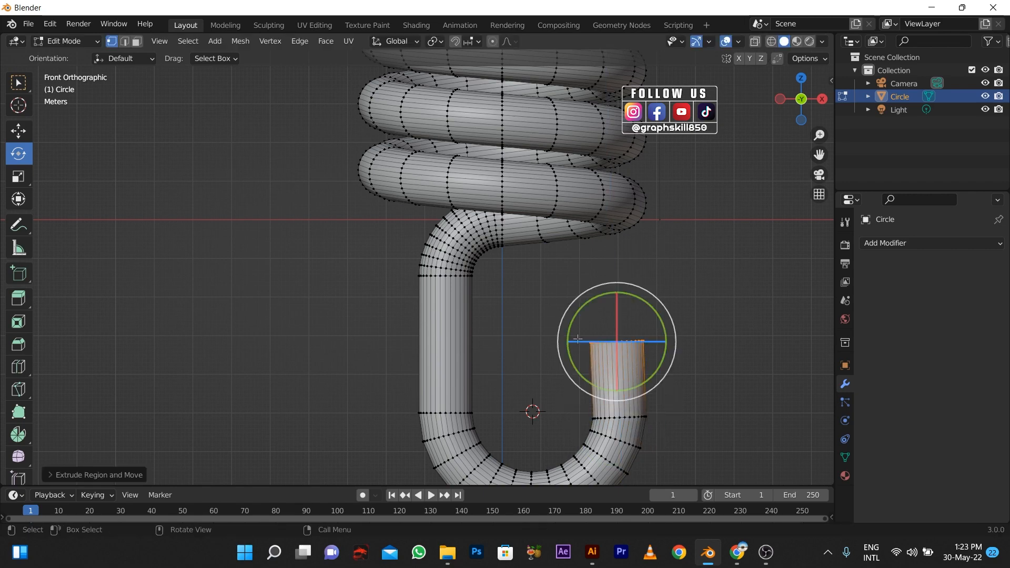
Return to Object Mode, select the finished spring, and display it in Material Preview shading
{"action": "scroll", "coordinate": [553, 334], "scroll_direction": "down", "scroll_amount": 6}
{"action": "key", "text": "Tab"}
{"action": "scroll", "coordinate": [558, 389], "scroll_direction": "down", "scroll_amount": 4}
{"action": "middle_click_drag", "start_coordinate": [494, 365], "coordinate": [459, 323]}
{"action": "left_click", "coordinate": [459, 323]}
{"action": "left_click", "coordinate": [583, 280]}
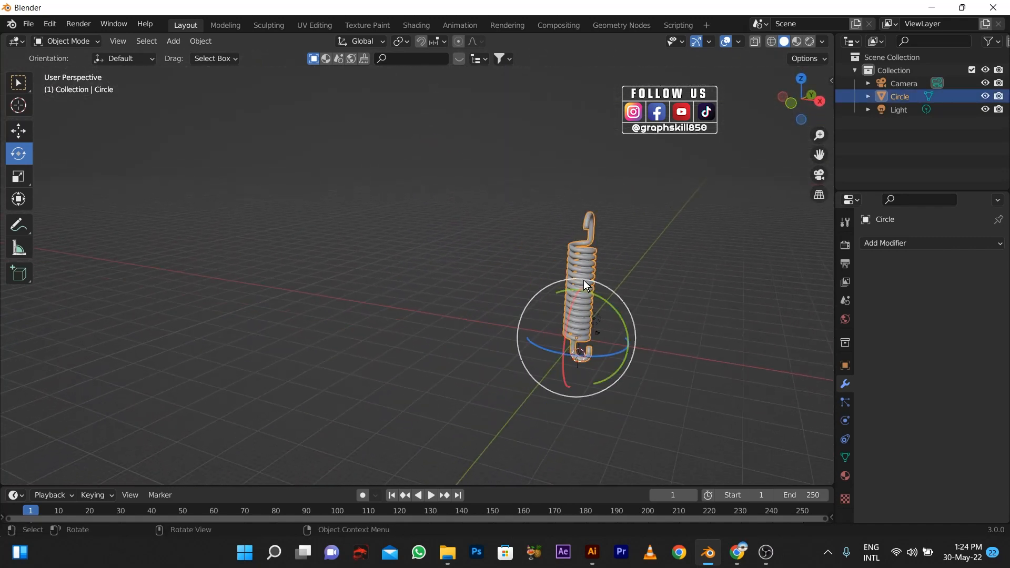
{"action": "left_click", "coordinate": [797, 41]}
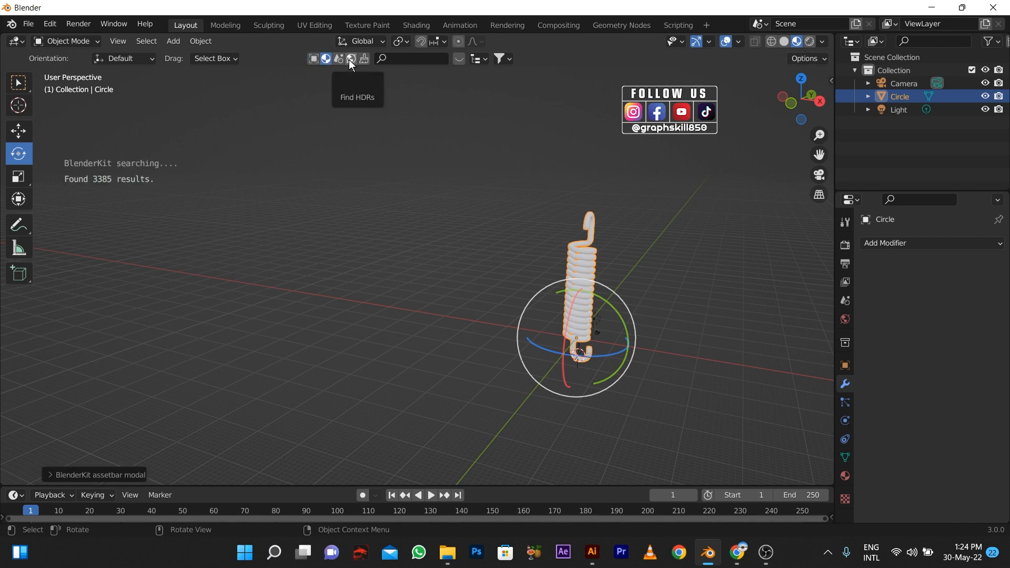
Browse the BlenderKit material assets for a metal suitable for the spring
{"action": "left_click", "coordinate": [460, 60]}
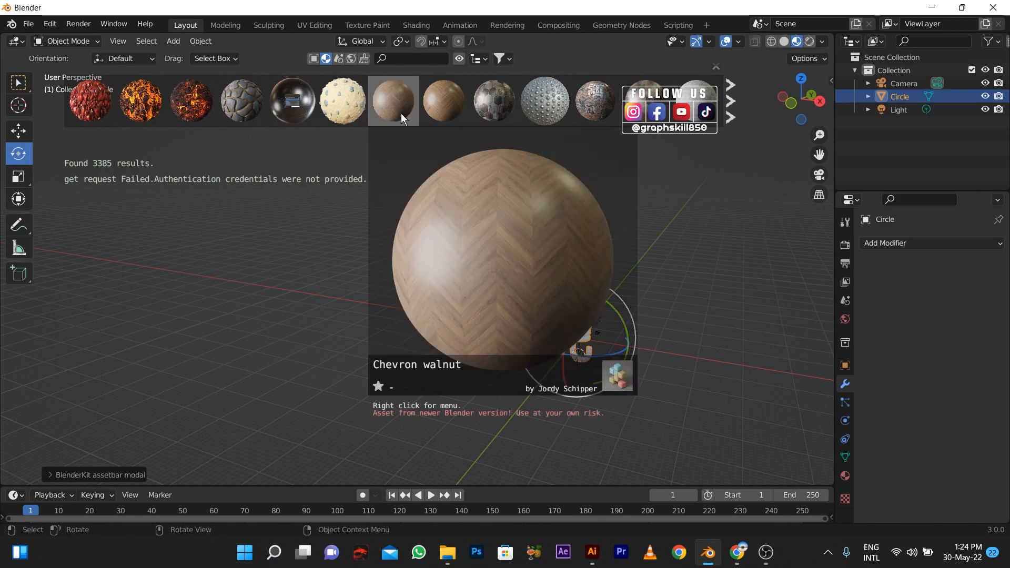
{"action": "left_click", "coordinate": [412, 53]}
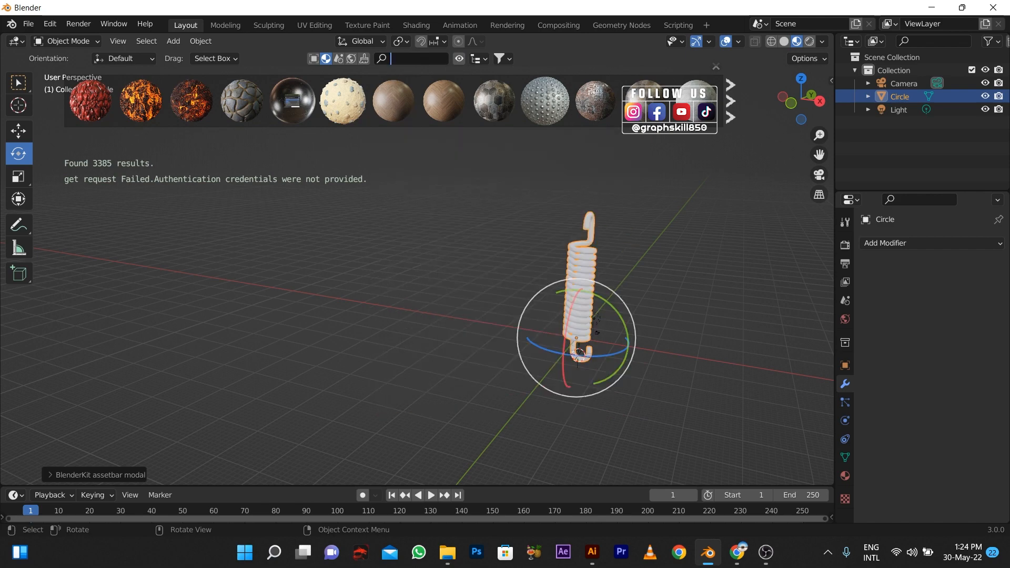
{"action": "key", "text": "Return"}
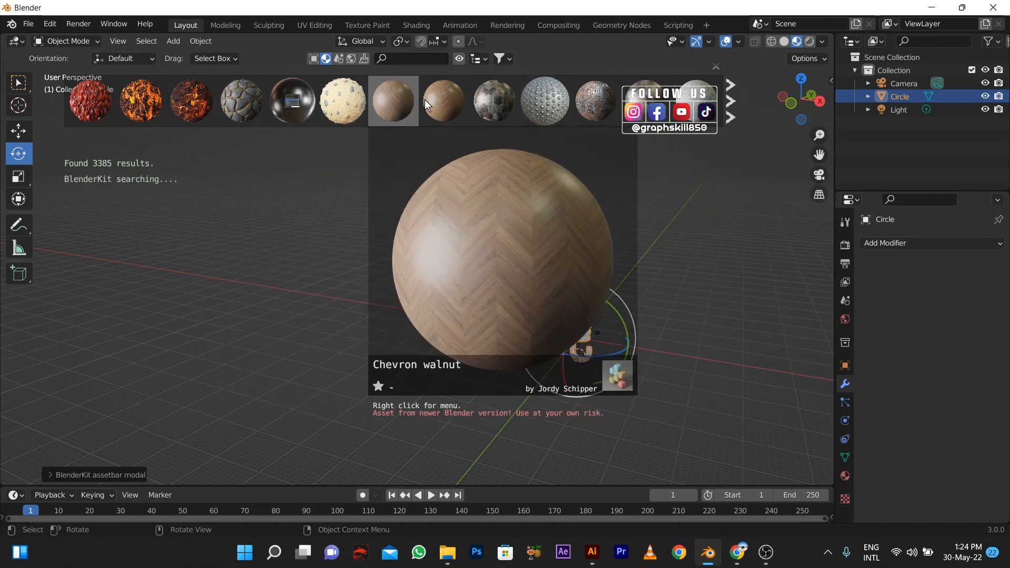
{"action": "left_click", "coordinate": [730, 101]}
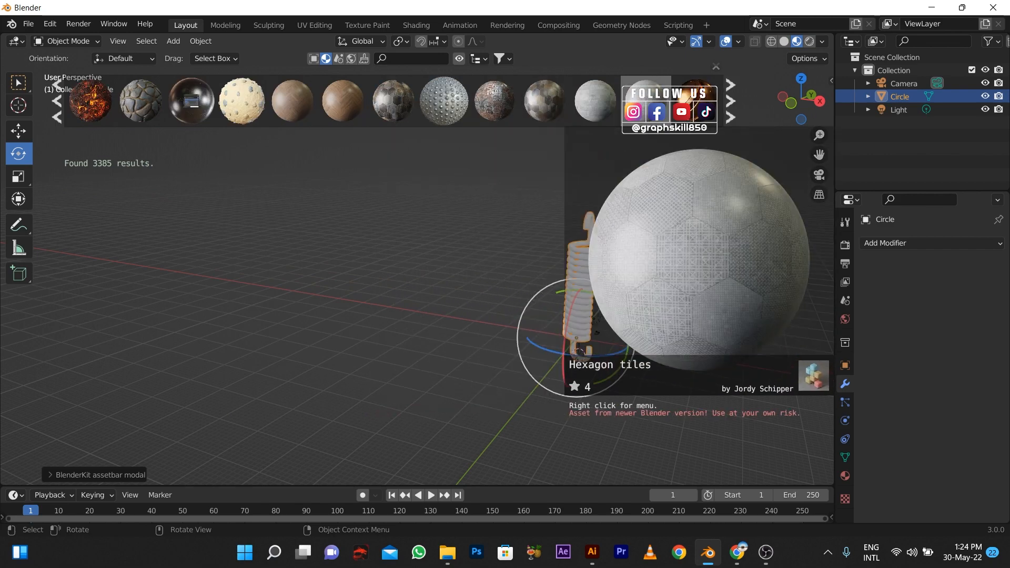
{"action": "left_click", "coordinate": [730, 101]}
{"action": "left_click", "coordinate": [730, 100]}
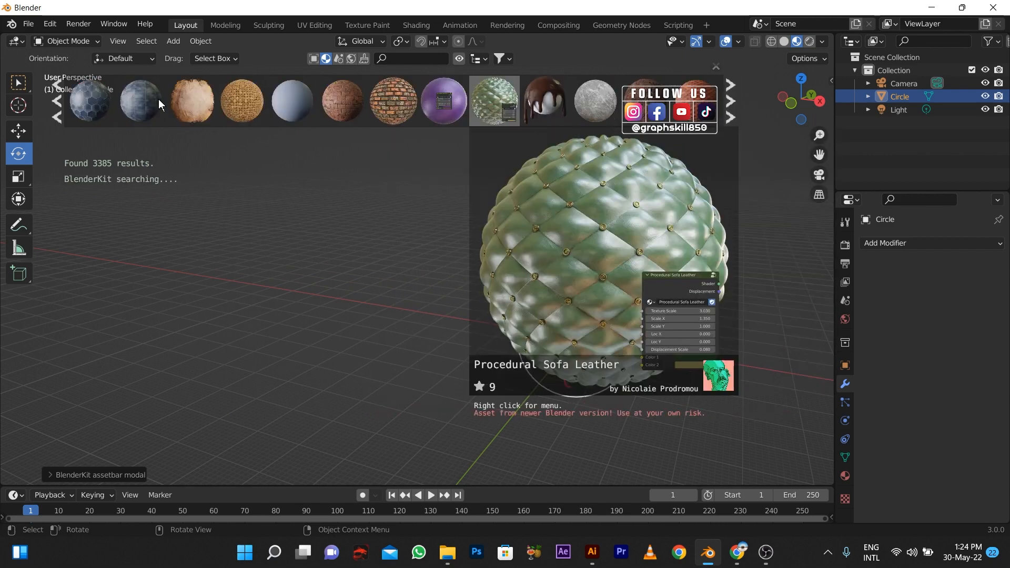
{"action": "left_click", "coordinate": [56, 105]}
{"action": "left_click", "coordinate": [56, 105]}
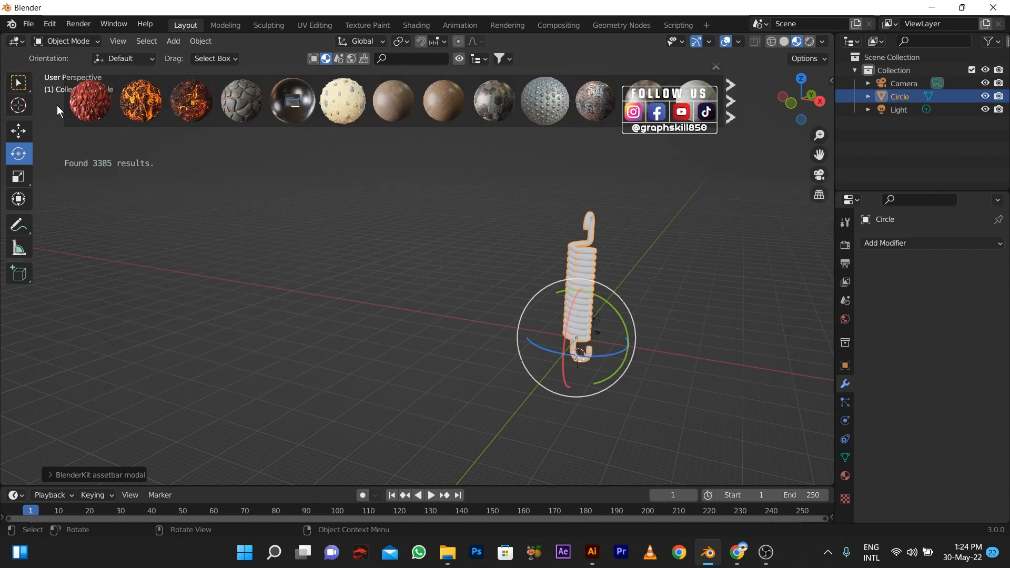
{"action": "left_click", "coordinate": [56, 105]}
Apply the Procedural Scratched Metal material from BlenderKit to the spring
{"action": "mouse_move", "coordinate": [308, 110]}
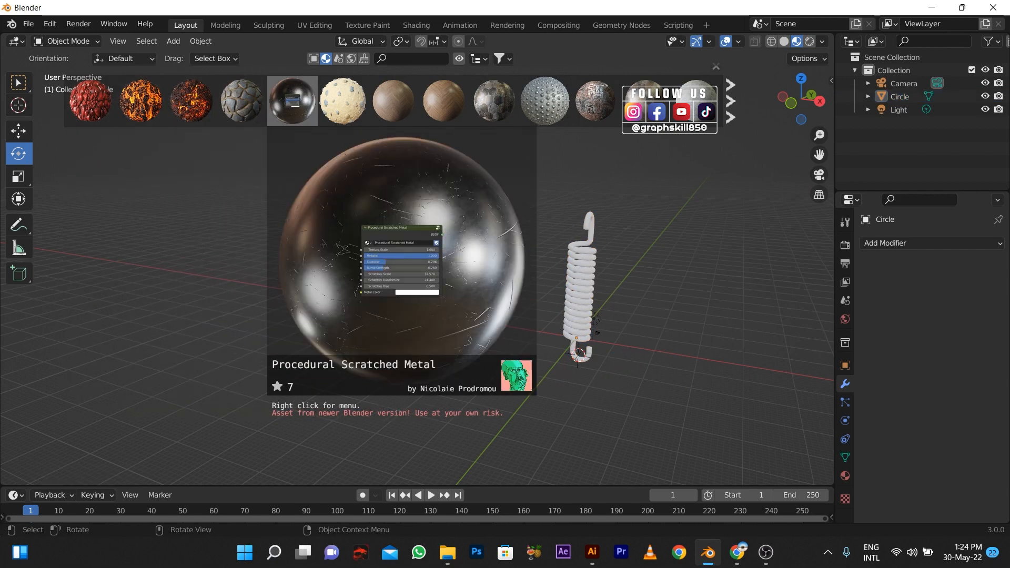
{"action": "left_click_drag", "start_coordinate": [309, 110], "coordinate": [573, 283]}
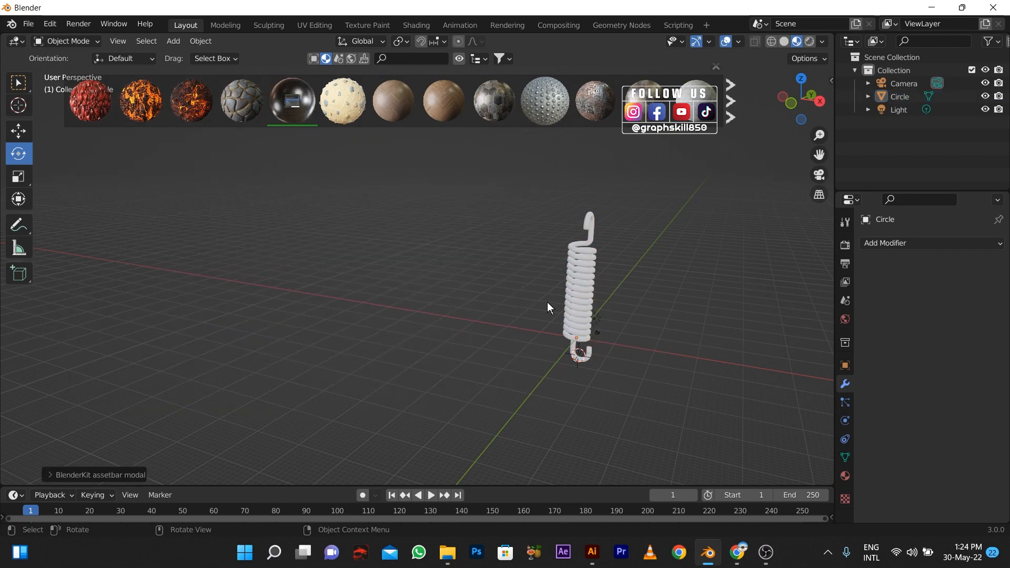
{"action": "middle_click_drag", "start_coordinate": [547, 307], "coordinate": [600, 324]}
{"action": "middle_click_drag", "start_coordinate": [585, 301], "coordinate": [567, 344]}
{"action": "scroll", "coordinate": [564, 270], "scroll_direction": "down", "scroll_amount": 3}
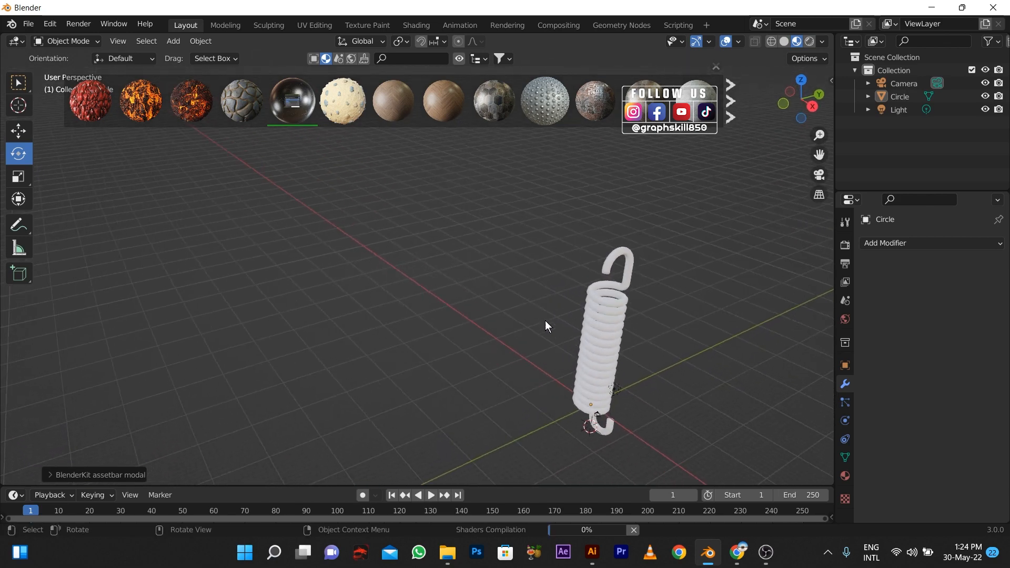
{"action": "left_click", "coordinate": [766, 552]}
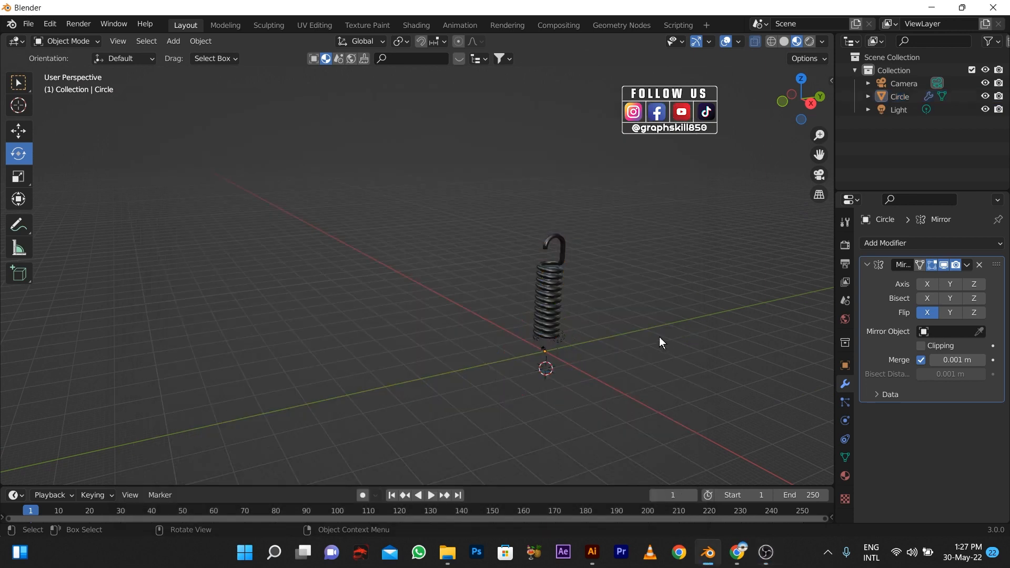
Enter Edit Mode on the spring in front view and remove its existing Mirror modifier
{"action": "middle_click_drag", "start_coordinate": [660, 341], "coordinate": [477, 362]}
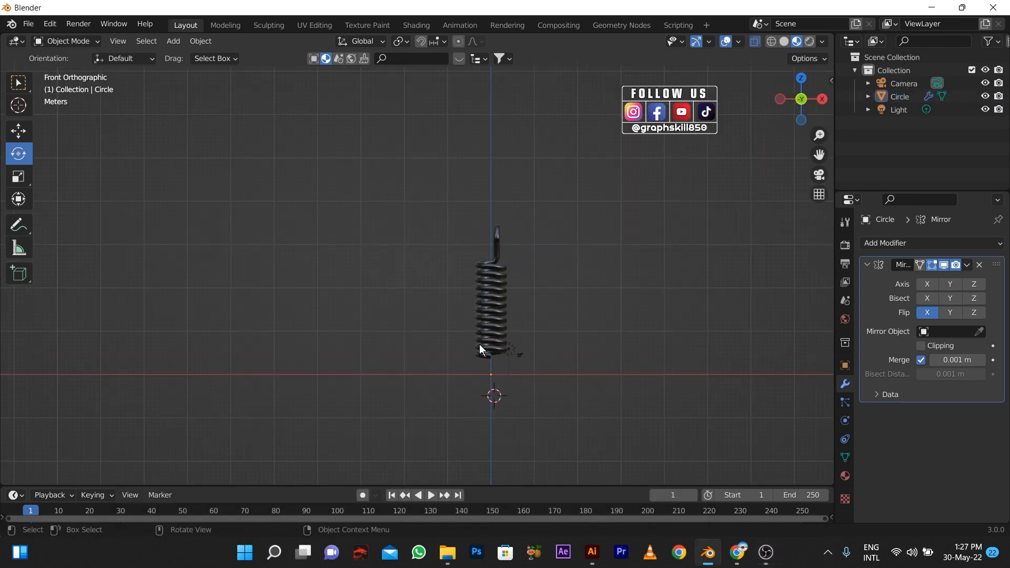
{"action": "scroll", "coordinate": [479, 344], "scroll_direction": "up", "scroll_amount": 1}
{"action": "key", "text": "Tab"}
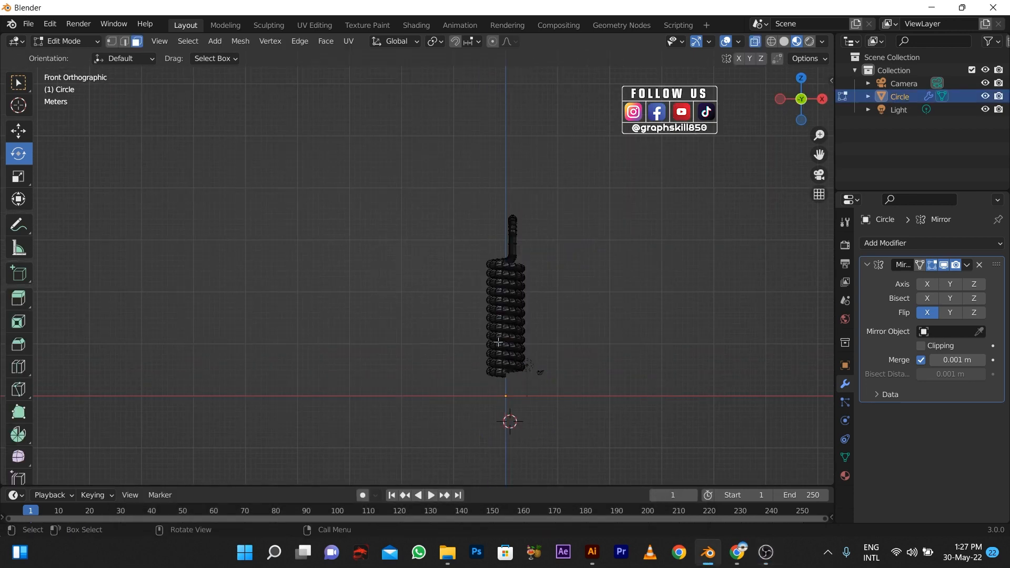
{"action": "left_click", "coordinate": [978, 265]}
{"action": "scroll", "coordinate": [508, 323], "scroll_direction": "up", "scroll_amount": 1}
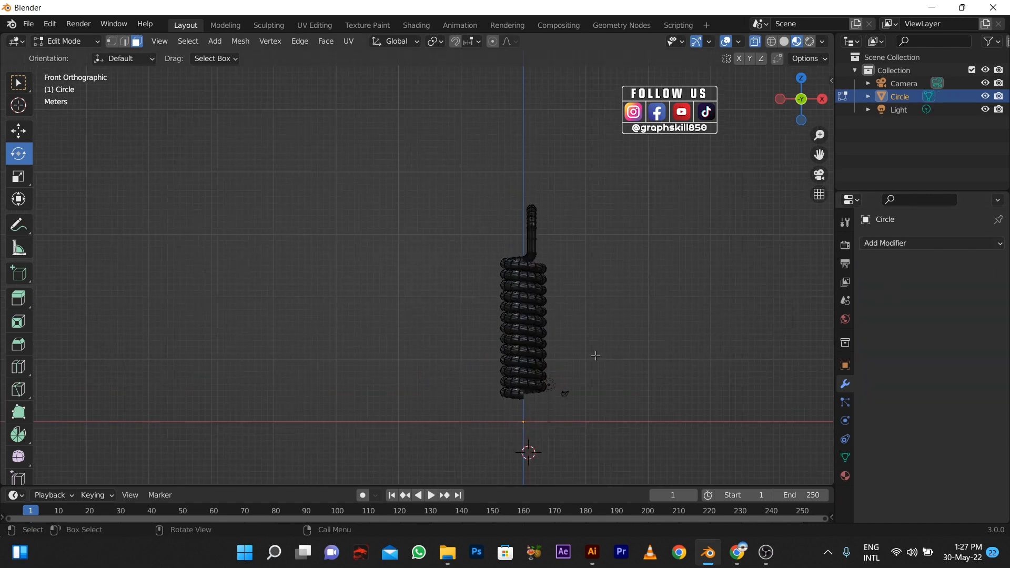
{"action": "scroll", "coordinate": [523, 425], "scroll_direction": "up", "scroll_amount": 1}
{"action": "scroll", "coordinate": [521, 384], "scroll_direction": "down", "scroll_amount": 2}
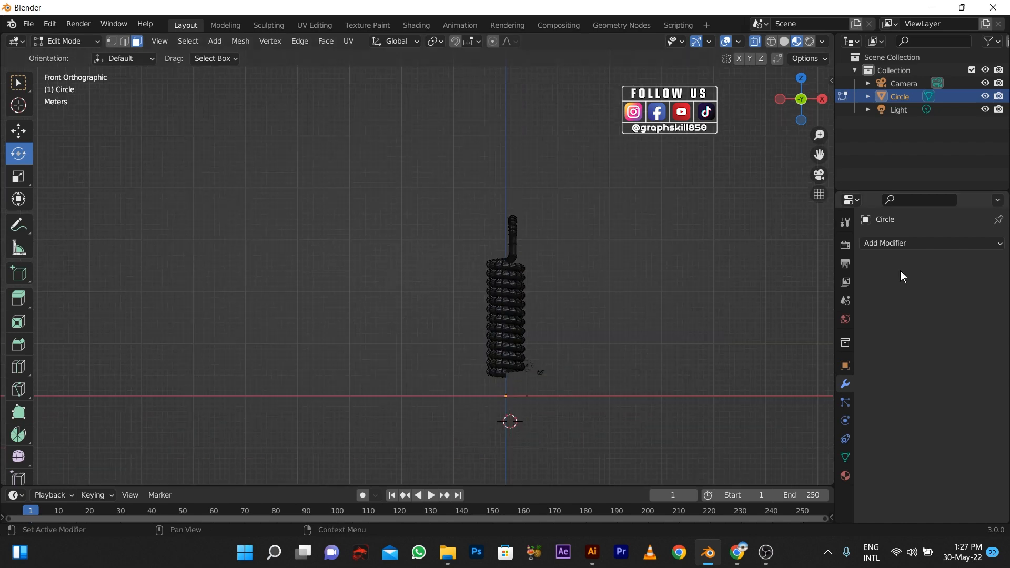
Add a new Mirror modifier on the X axis to the spring and view both halves from the right
{"action": "left_click", "coordinate": [889, 244]}
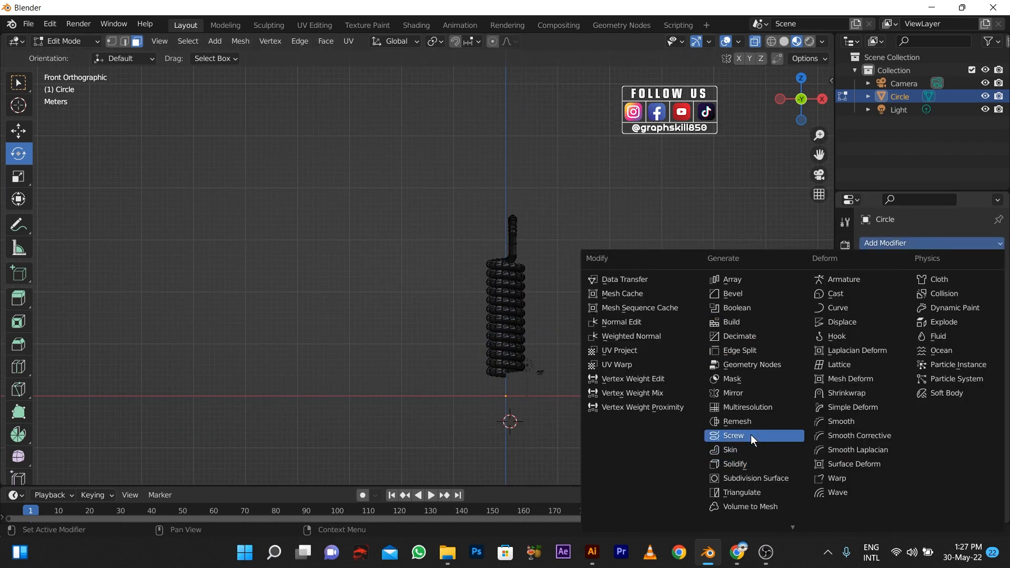
{"action": "left_click", "coordinate": [734, 393]}
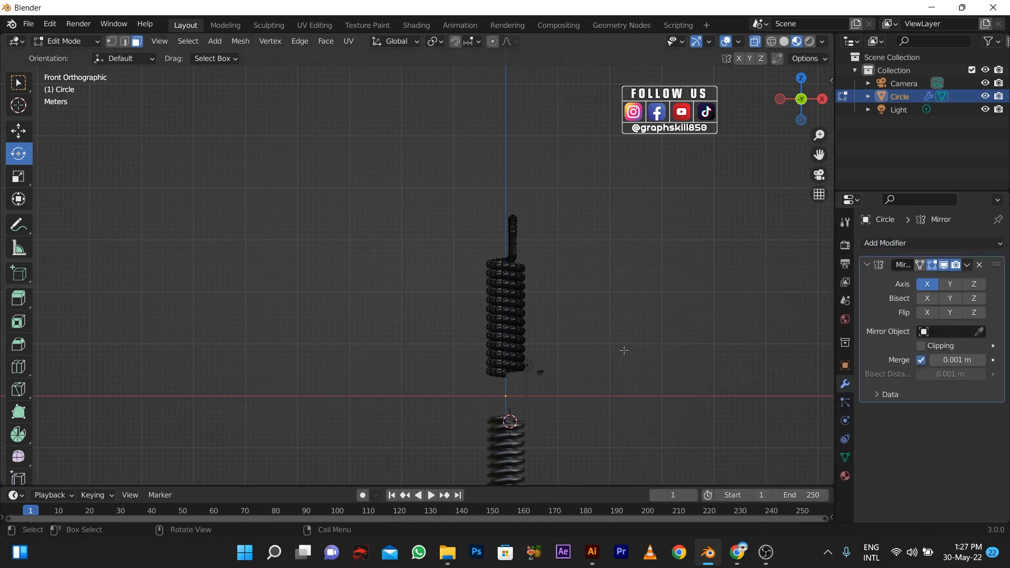
{"action": "scroll", "coordinate": [571, 369], "scroll_direction": "down", "scroll_amount": 4}
{"action": "scroll", "coordinate": [465, 386], "scroll_direction": "up", "scroll_amount": 3}
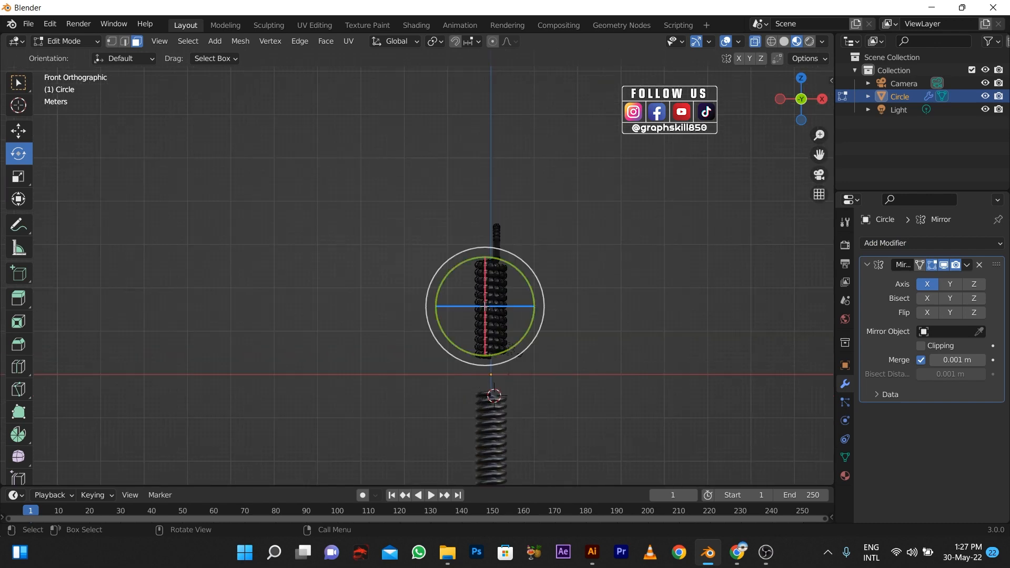
{"action": "scroll", "coordinate": [485, 305], "scroll_direction": "down", "scroll_amount": 2}
{"action": "middle_click_drag", "start_coordinate": [339, 331], "coordinate": [308, 335]}
{"action": "key", "text": "KP_3"}
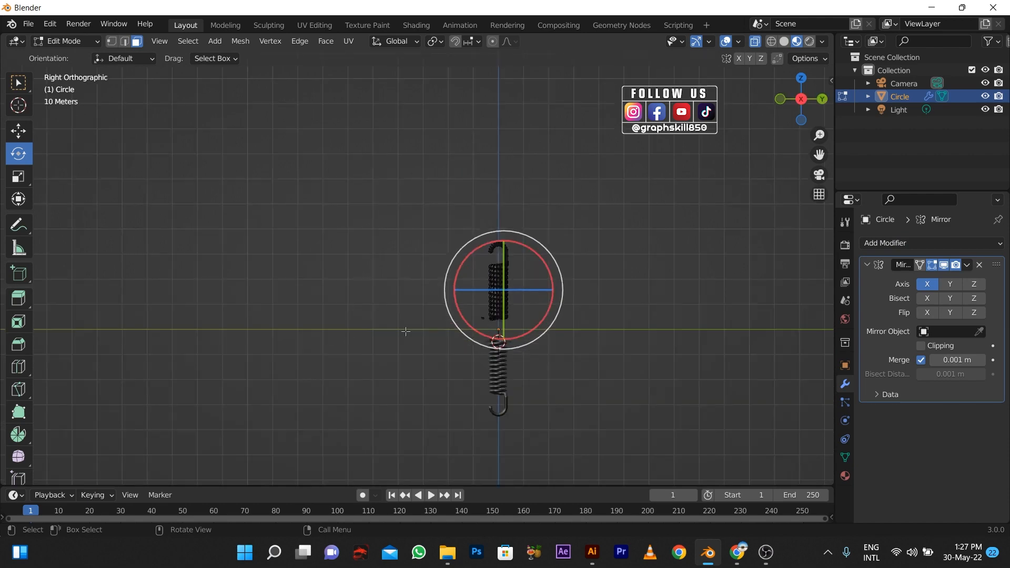
Return to Object Mode and apply the Mirror modifier so the mirrored half becomes real geometry
{"action": "scroll", "coordinate": [480, 431], "scroll_direction": "up", "scroll_amount": 1}
{"action": "left_click_drag", "start_coordinate": [567, 476], "coordinate": [460, 349]}
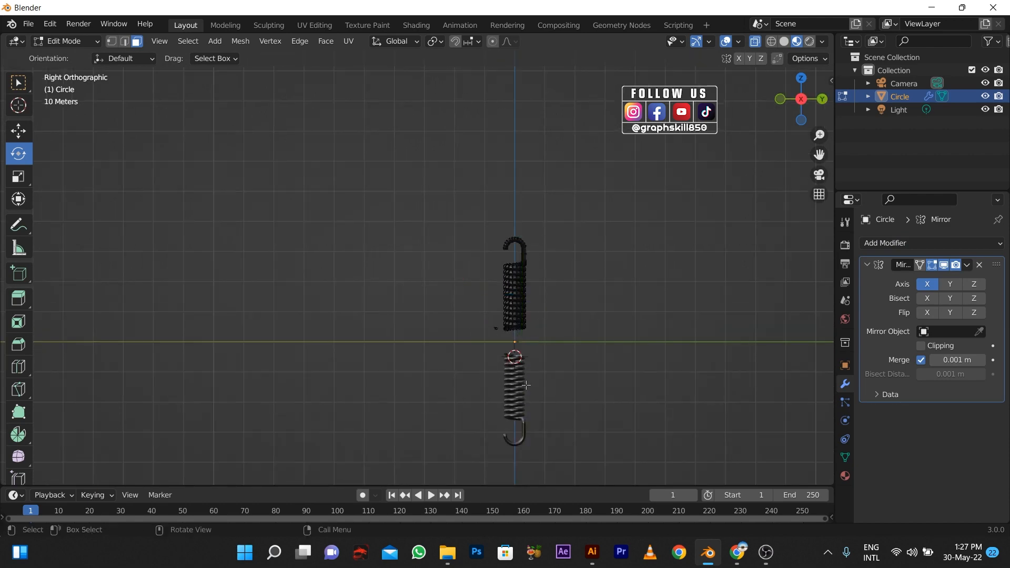
{"action": "left_click", "coordinate": [967, 265]}
{"action": "key", "text": "Tab"}
{"action": "left_click", "coordinate": [968, 265]}
{"action": "left_click", "coordinate": [908, 279]}
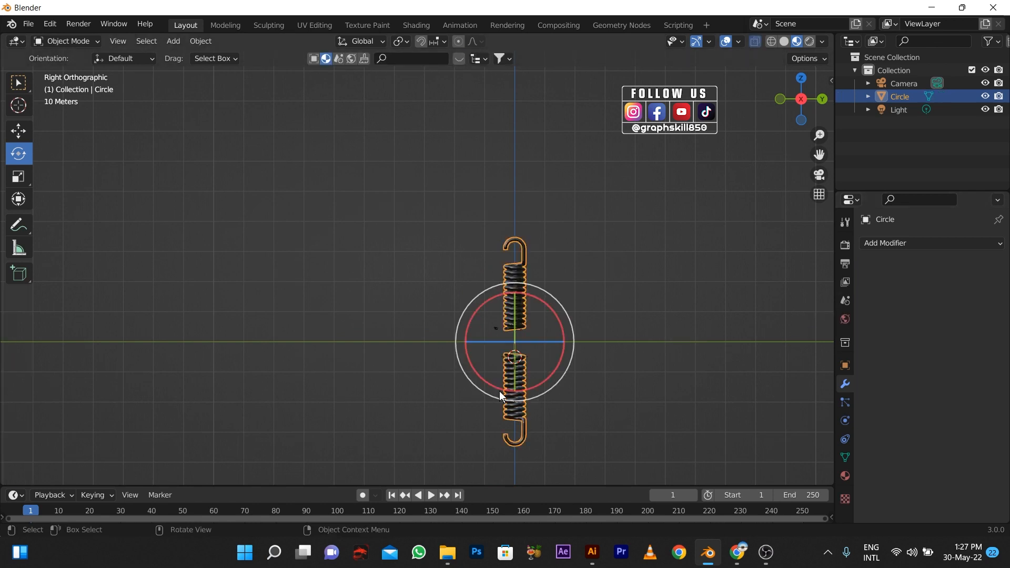
Select the whole lower spring half in Edit Mode and rotate it about the Z axis until its hook opens the opposite way
{"action": "key", "text": "Tab"}
{"action": "left_click_drag", "start_coordinate": [541, 467], "coordinate": [463, 343]}
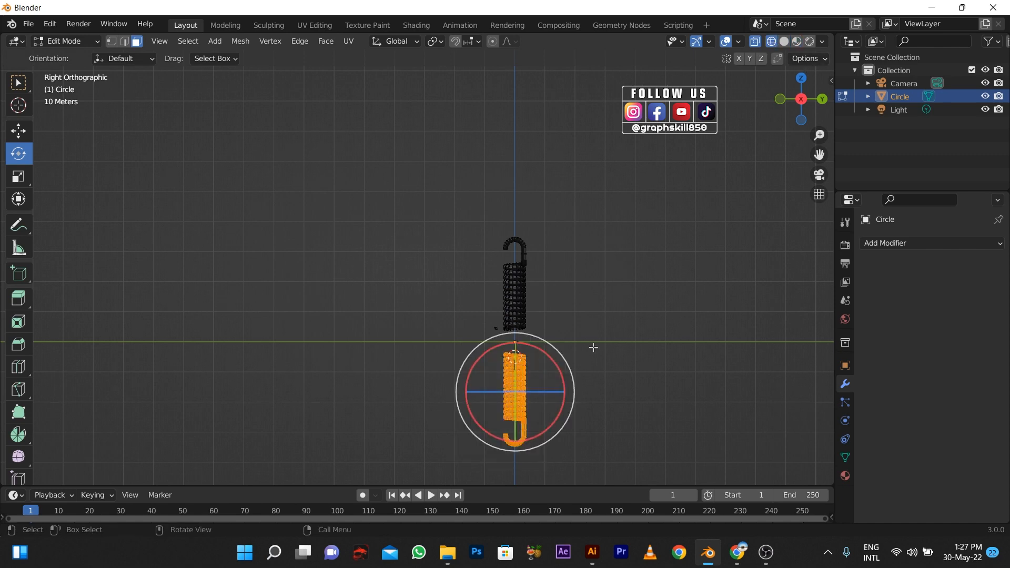
{"action": "left_click", "coordinate": [597, 461]}
{"action": "left_click_drag", "start_coordinate": [559, 471], "coordinate": [480, 349]}
{"action": "left_click_drag", "start_coordinate": [491, 391], "coordinate": [534, 394]}
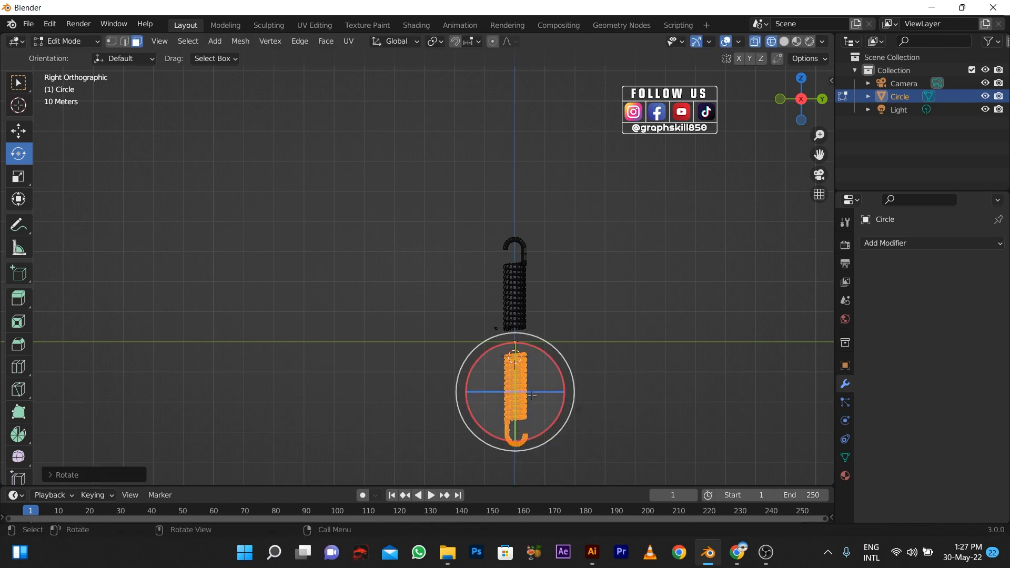
Move the selected lower half up along the Z axis until its coils meet the upper half
{"action": "scroll", "coordinate": [505, 345], "scroll_direction": "up", "scroll_amount": 3}
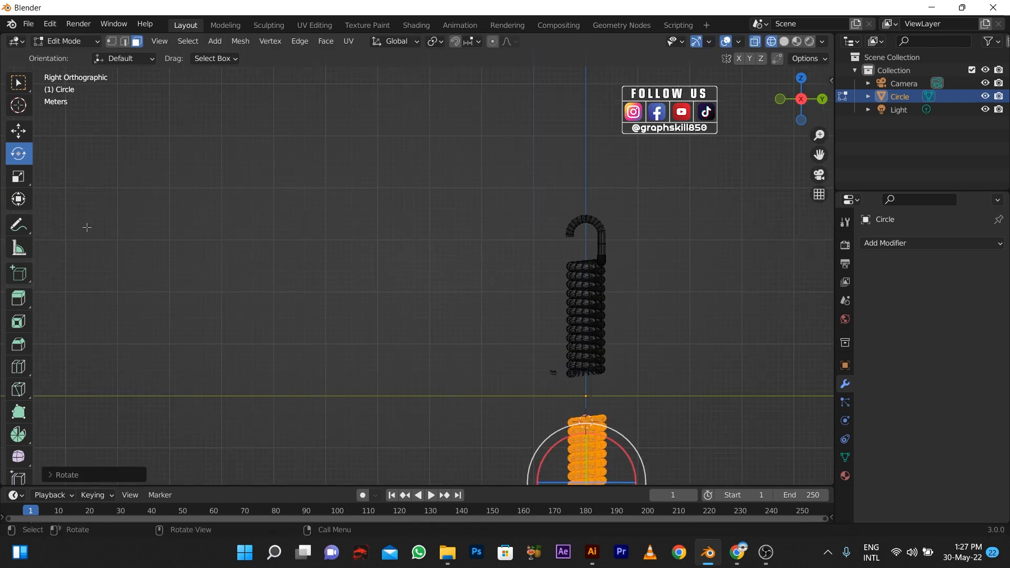
{"action": "left_click", "coordinate": [18, 131]}
{"action": "left_click_drag", "start_coordinate": [588, 456], "coordinate": [590, 405]}
{"action": "scroll", "coordinate": [617, 378], "scroll_direction": "up", "scroll_amount": 3}
{"action": "middle_click_drag", "start_coordinate": [650, 431], "coordinate": [462, 270], "text": "shift"}
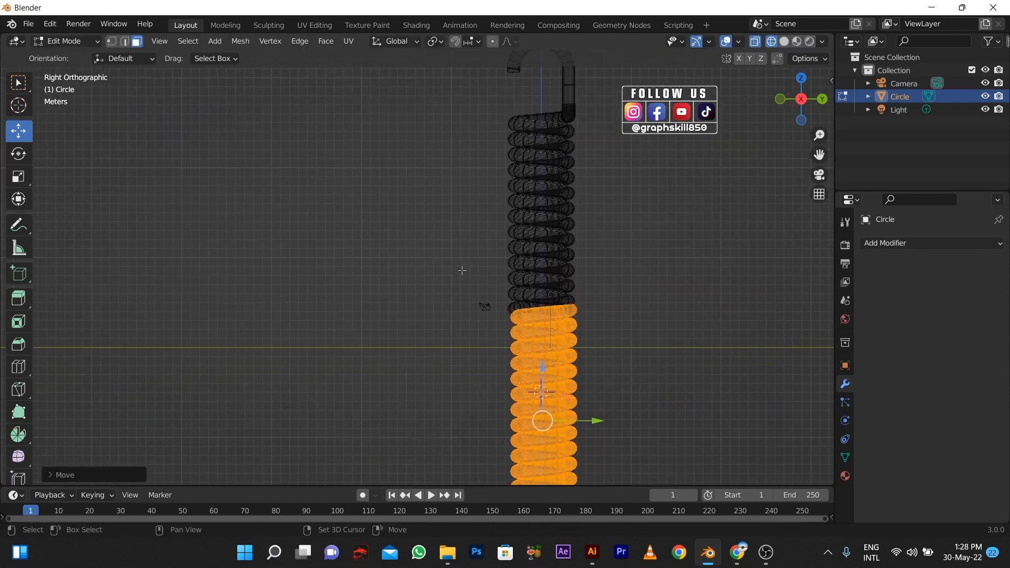
Nudge the lower half slightly along the Y and Z axes to align its coils with the upper half
{"action": "key", "text": "Tab"}
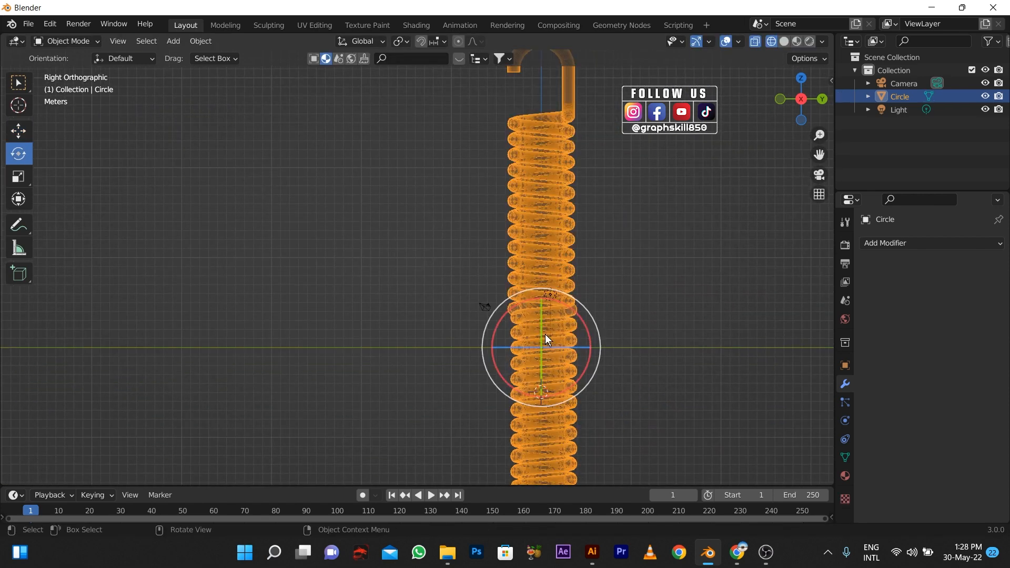
{"action": "key", "text": "Tab"}
{"action": "left_click_drag", "start_coordinate": [582, 421], "coordinate": [577, 422]}
{"action": "left_click_drag", "start_coordinate": [542, 377], "coordinate": [548, 371]}
{"action": "scroll", "coordinate": [595, 316], "scroll_direction": "down", "scroll_amount": 4}
Return the joined spring to Object Mode, display it in Material Preview shading, and deselect it
{"action": "key", "text": "Tab"}
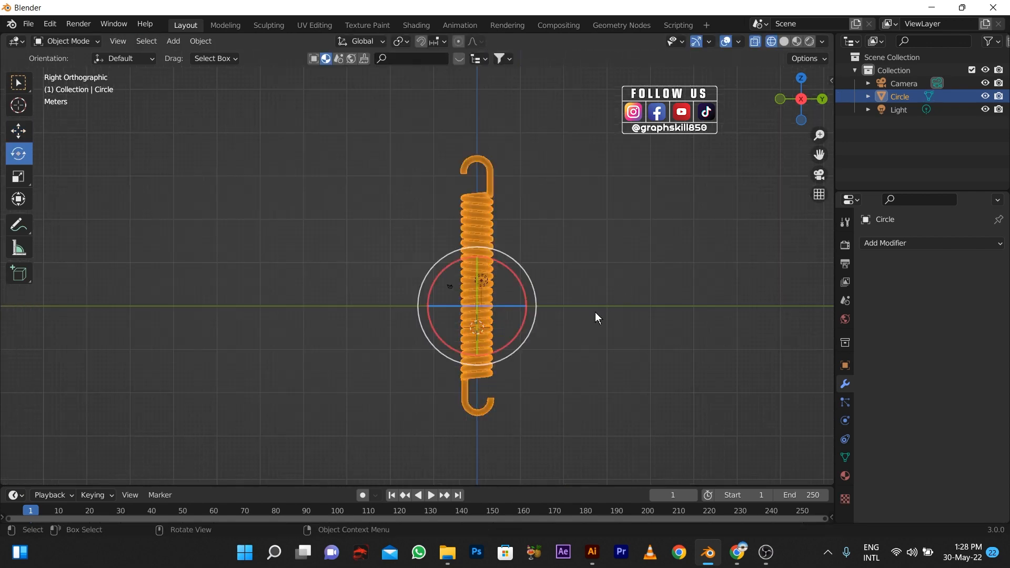
{"action": "left_click", "coordinate": [797, 42]}
{"action": "key", "text": "alt+z"}
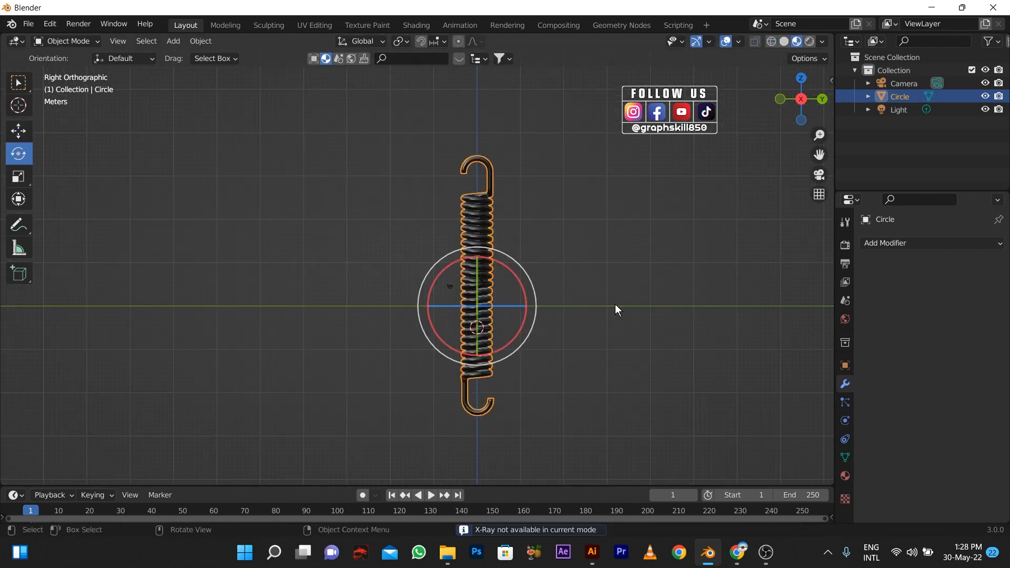
{"action": "middle_click_drag", "start_coordinate": [616, 309], "coordinate": [534, 310]}
{"action": "key", "text": "Tab"}
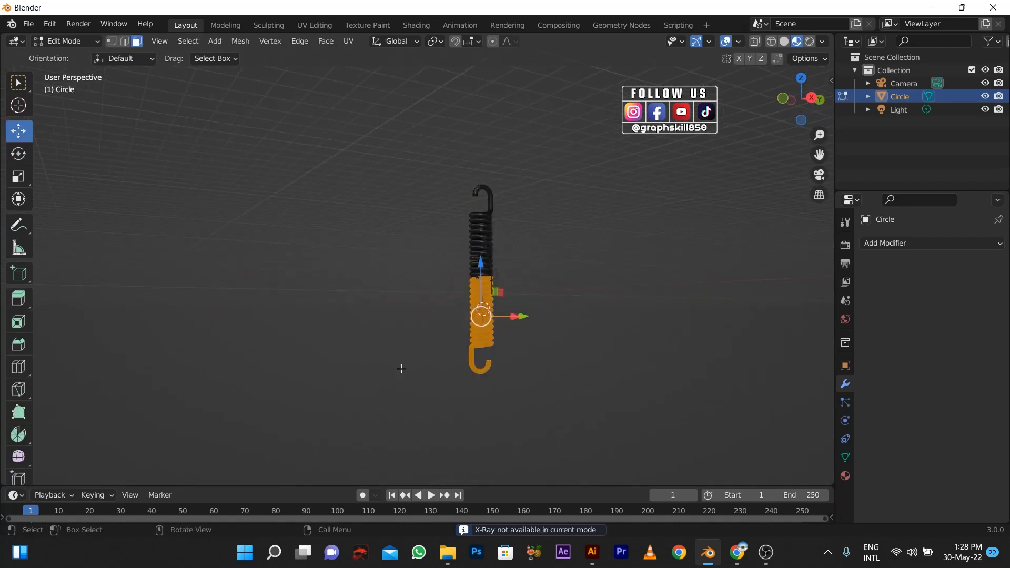
{"action": "key", "text": "Tab"}
{"action": "left_click", "coordinate": [374, 305]}
Select the whole spring and move it up along the Z axis until its lower hook clears the ground
{"action": "left_click", "coordinate": [18, 134]}
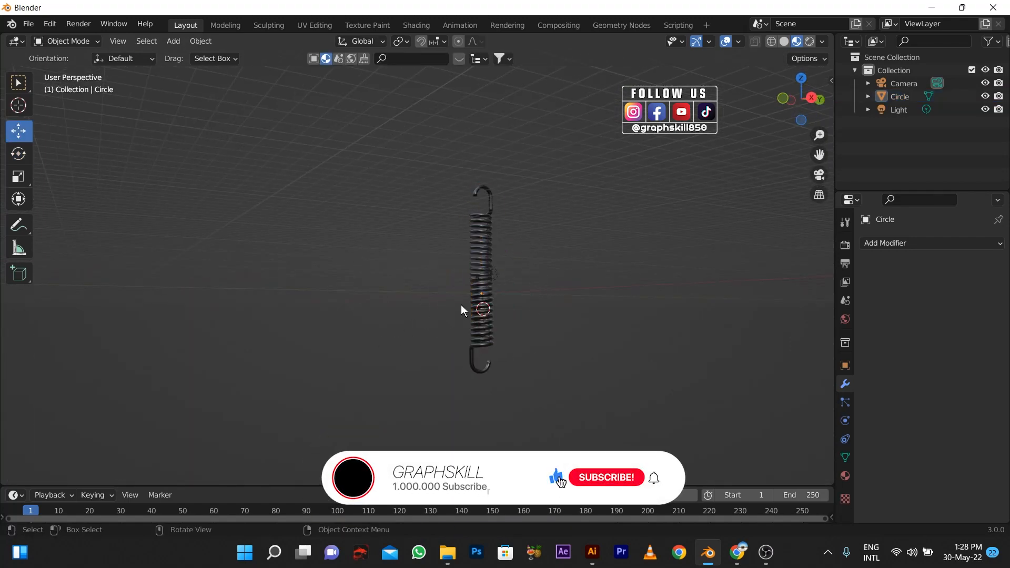
{"action": "left_click", "coordinate": [475, 275]}
{"action": "left_click_drag", "start_coordinate": [482, 258], "coordinate": [481, 173]}
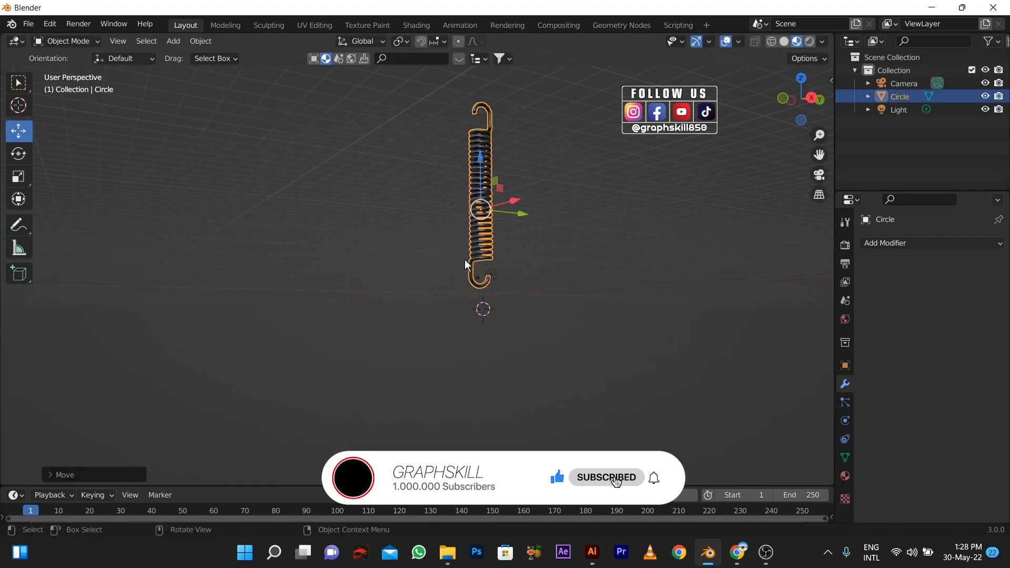
{"action": "middle_click_drag", "start_coordinate": [466, 276], "coordinate": [425, 286]}
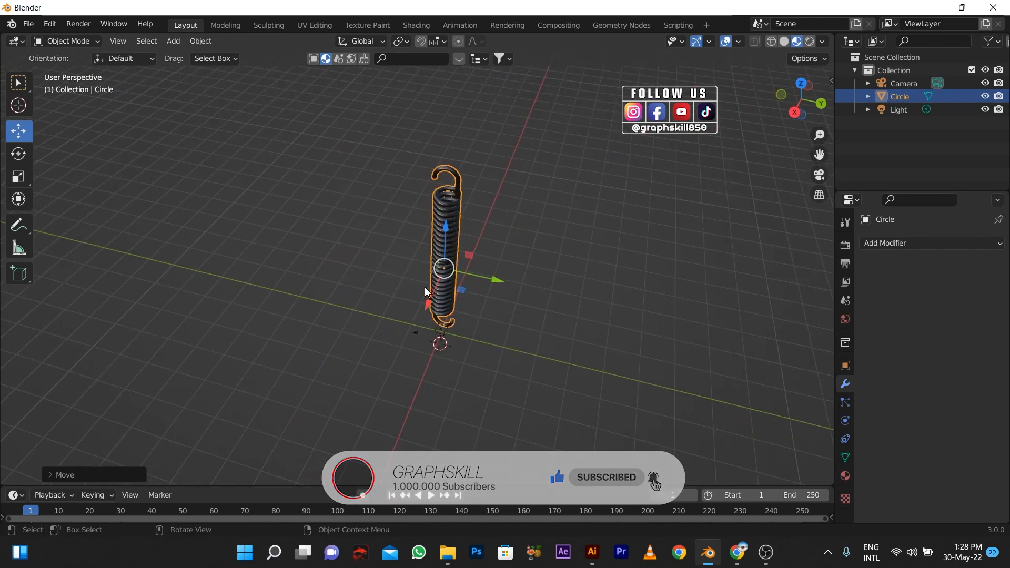
Tilt the spring with a free trackball rotation so it leans away from vertical
{"action": "left_click", "coordinate": [18, 153]}
{"action": "left_click_drag", "start_coordinate": [441, 240], "coordinate": [383, 147]}
{"action": "middle_click_drag", "start_coordinate": [437, 247], "coordinate": [526, 226]}
Switch the Material Preview lighting to the first HDRI environment and inspect the deselected spring's coils and hooks
{"action": "left_click", "coordinate": [822, 42]}
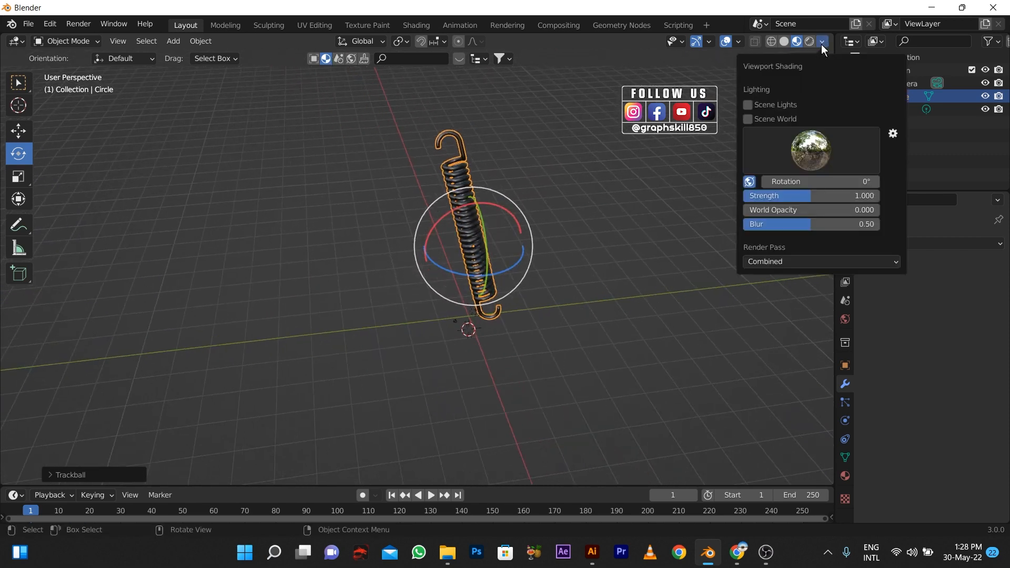
{"action": "left_click", "coordinate": [813, 148]}
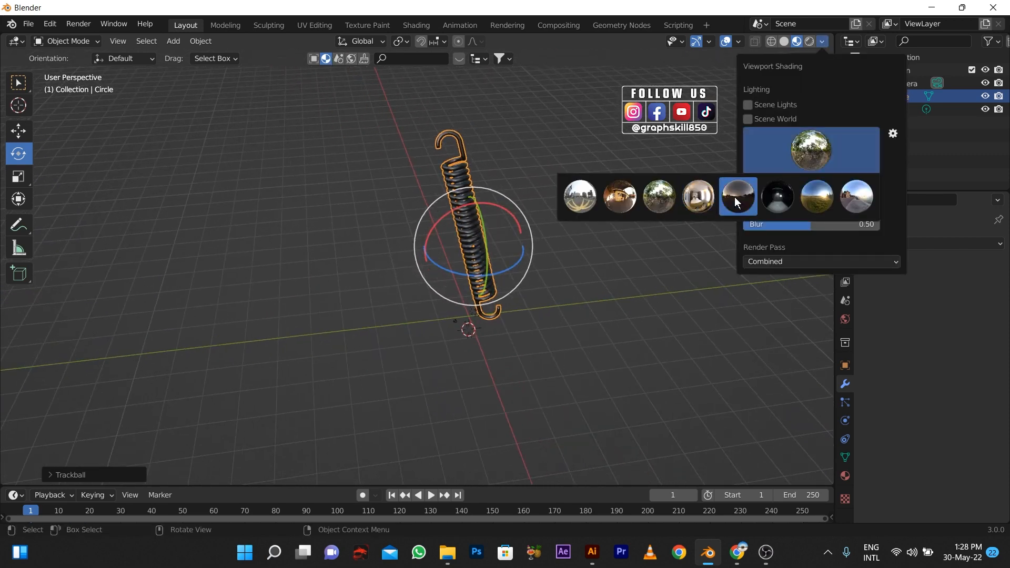
{"action": "left_click", "coordinate": [584, 202]}
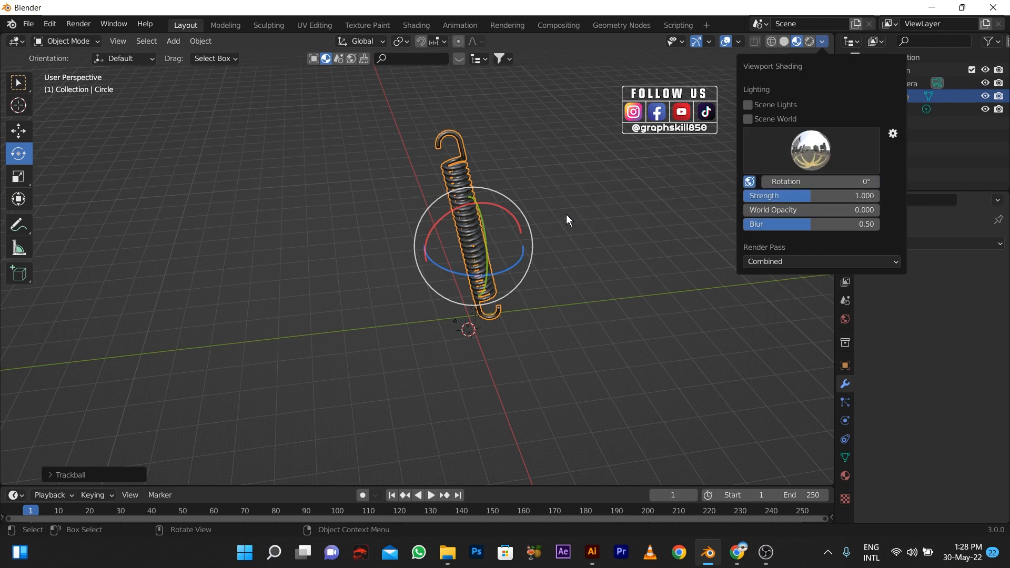
{"action": "left_click", "coordinate": [507, 295]}
{"action": "middle_click_drag", "start_coordinate": [507, 295], "coordinate": [435, 225]}
{"action": "scroll", "coordinate": [494, 187], "scroll_direction": "up", "scroll_amount": 3}
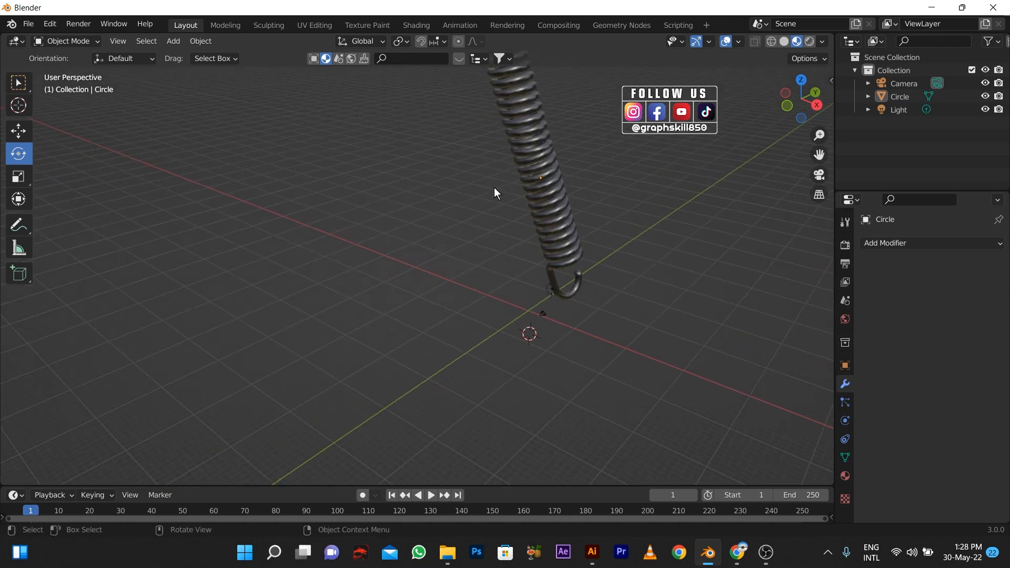
{"action": "middle_click_drag", "start_coordinate": [494, 188], "coordinate": [478, 232]}
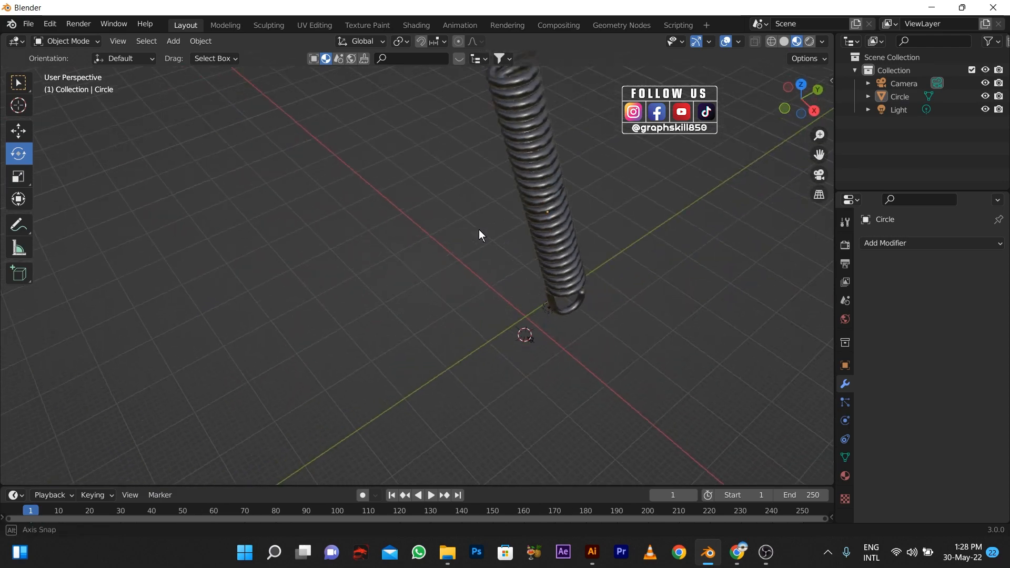
{"action": "scroll", "coordinate": [498, 287], "scroll_direction": "down", "scroll_amount": 3}
{"action": "middle_click_drag", "start_coordinate": [498, 287], "coordinate": [472, 234]}
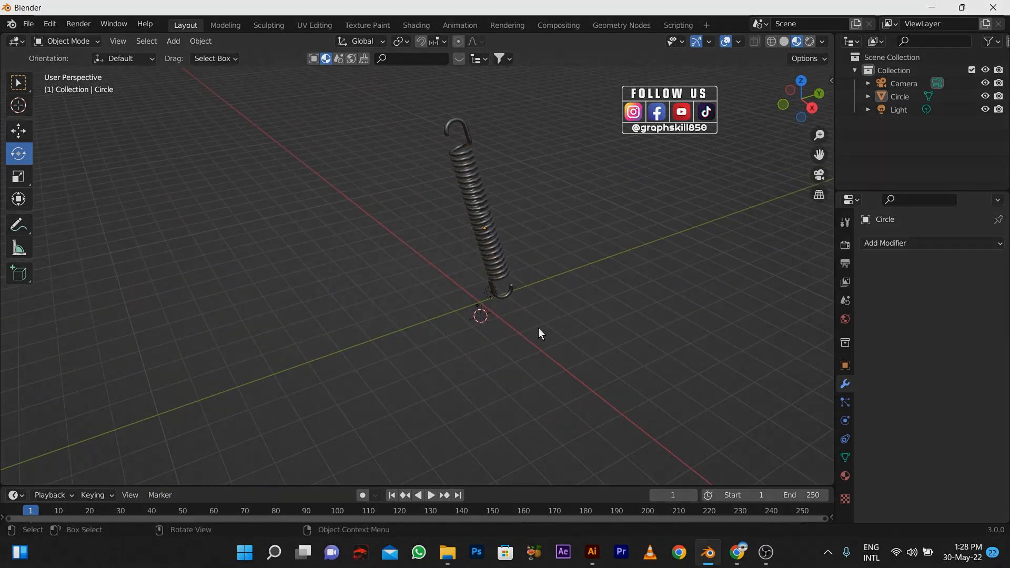